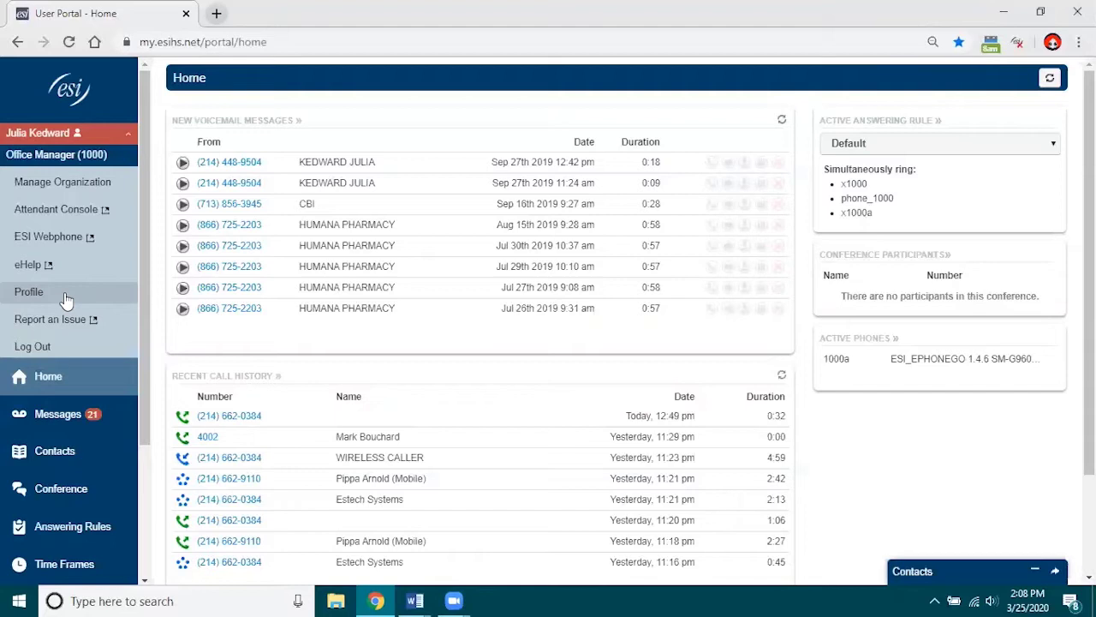
Launch ESI Webphone from the portal sidebar in its own window, nudged slightly down and right.
{"action": "left_click", "coordinate": [53, 244]}
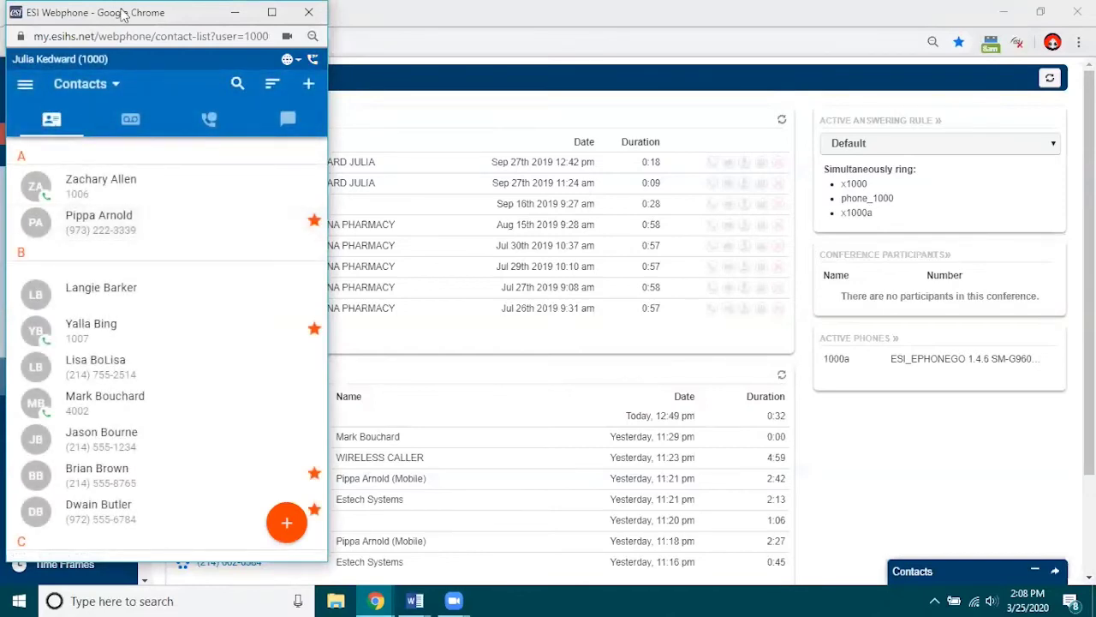
{"action": "left_click_drag", "start_coordinate": [124, 17], "coordinate": [147, 28]}
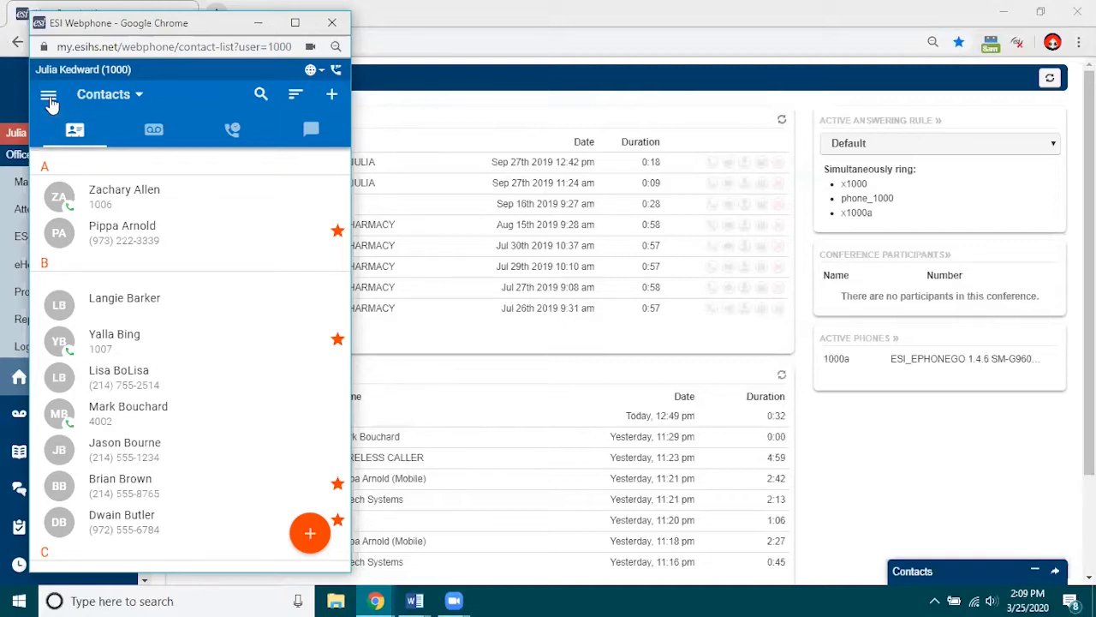
Browse Voicemail and Call History, land on Chat And Sms, and peek at the side menu.
{"action": "left_click", "coordinate": [152, 144]}
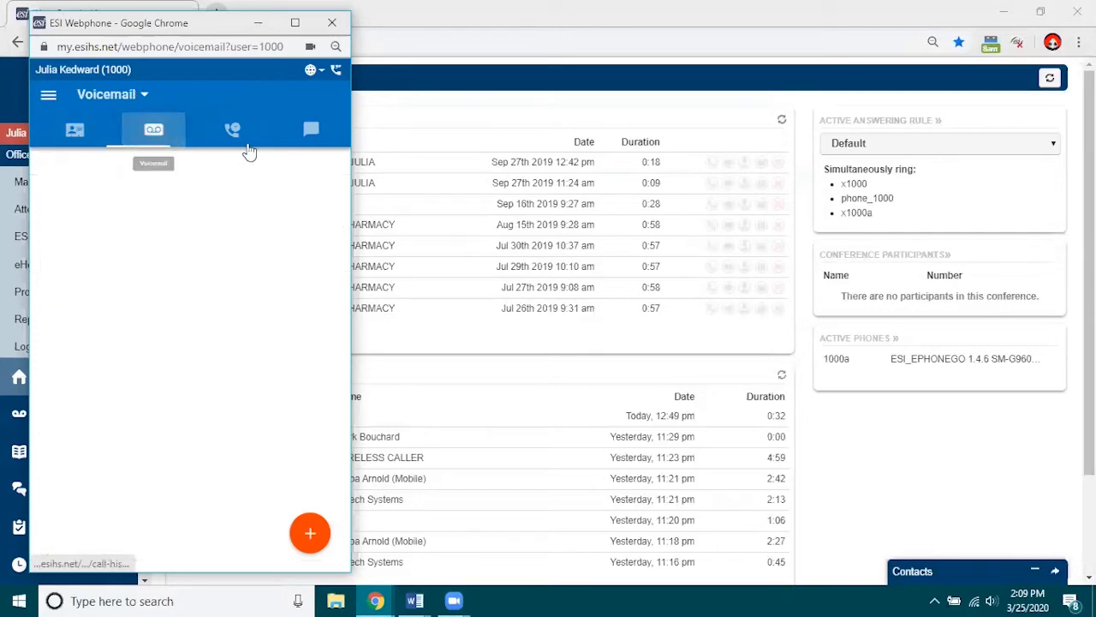
{"action": "left_click", "coordinate": [227, 141]}
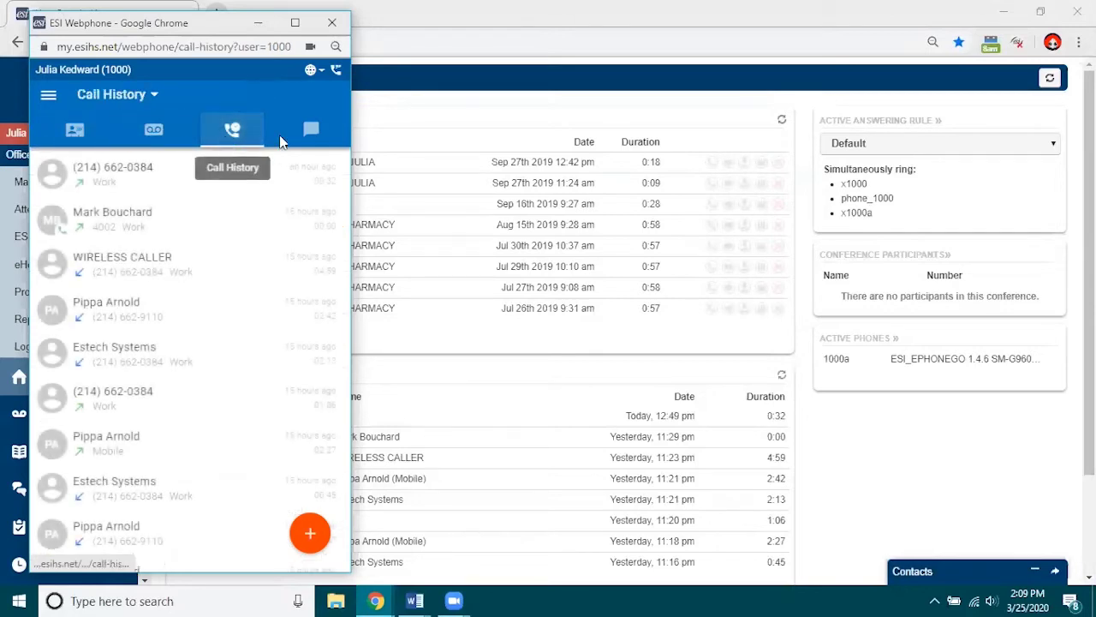
{"action": "left_click", "coordinate": [310, 135]}
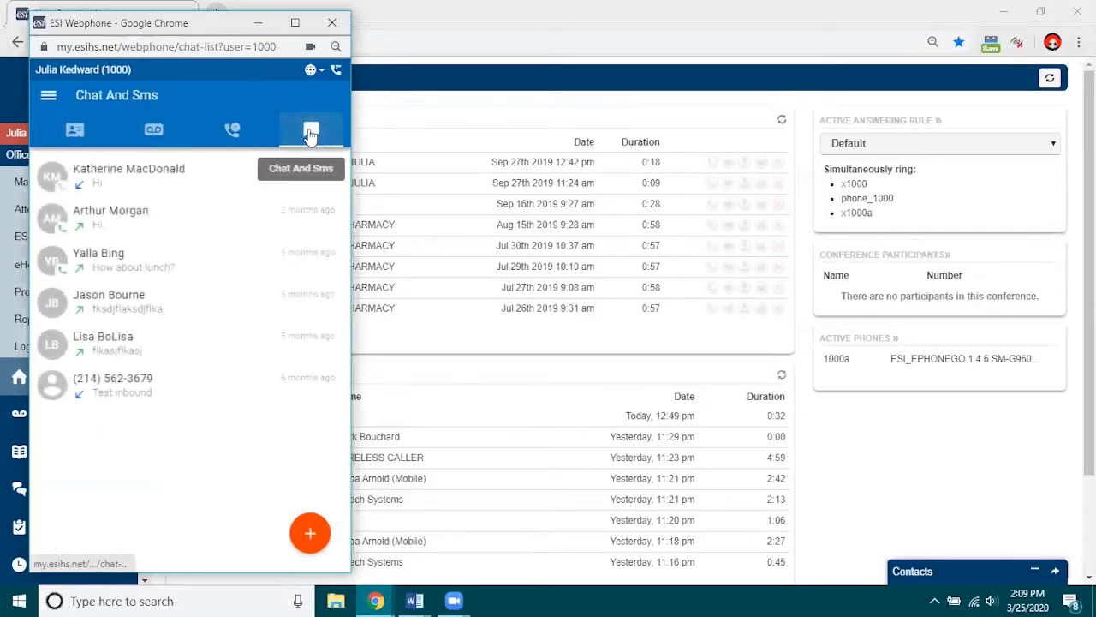
{"action": "left_click", "coordinate": [48, 99]}
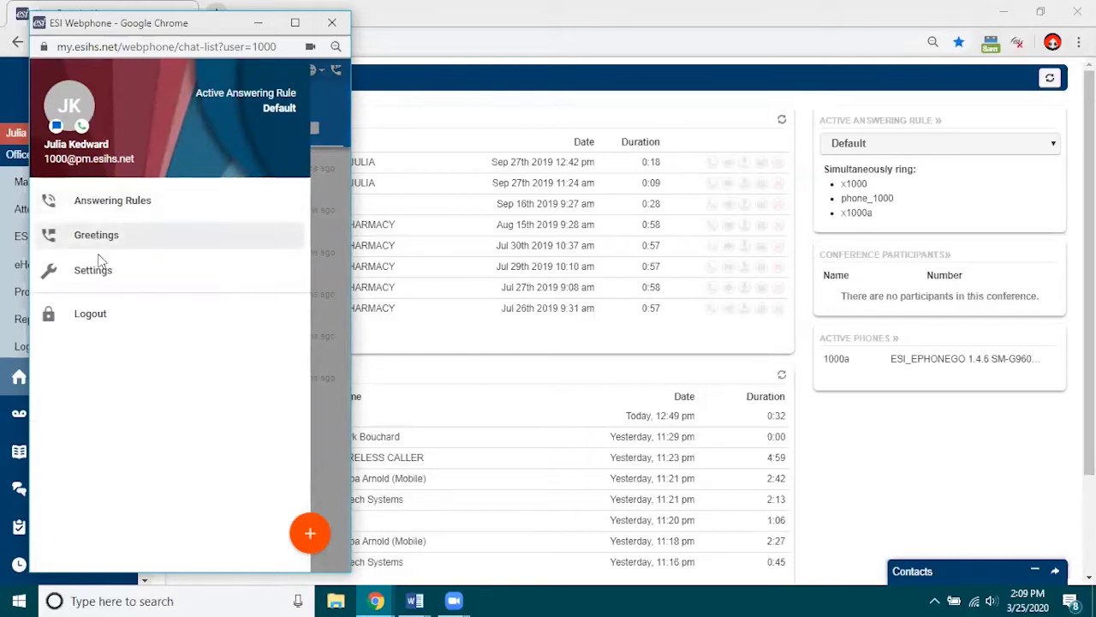
{"action": "left_click", "coordinate": [327, 419]}
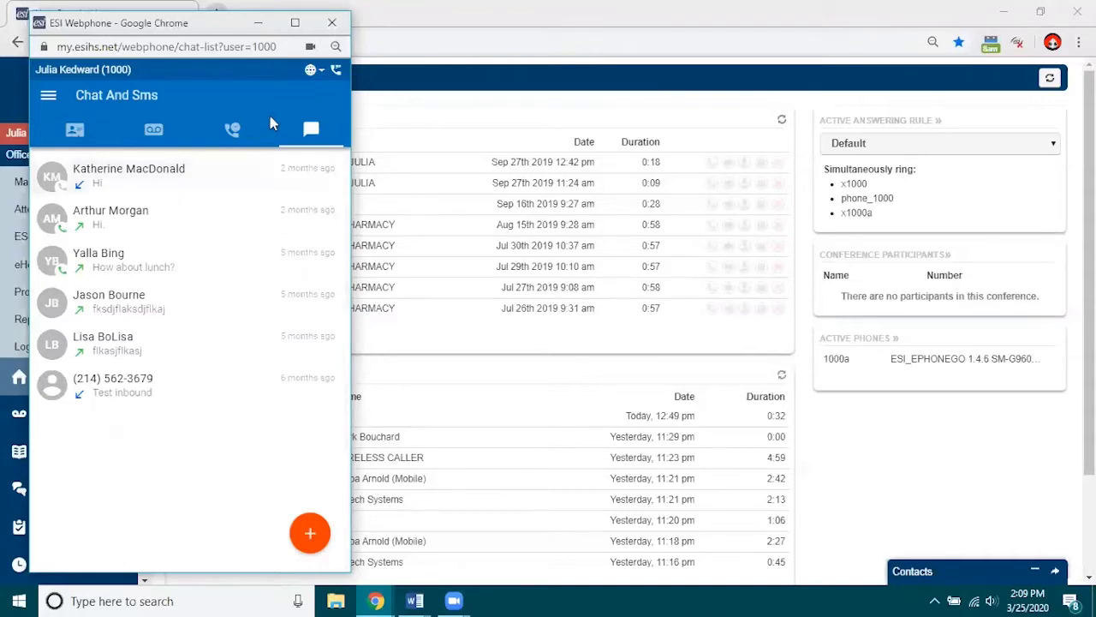
Maximize the webphone window to full screen and show the Contacts list.
{"action": "left_click", "coordinate": [296, 23]}
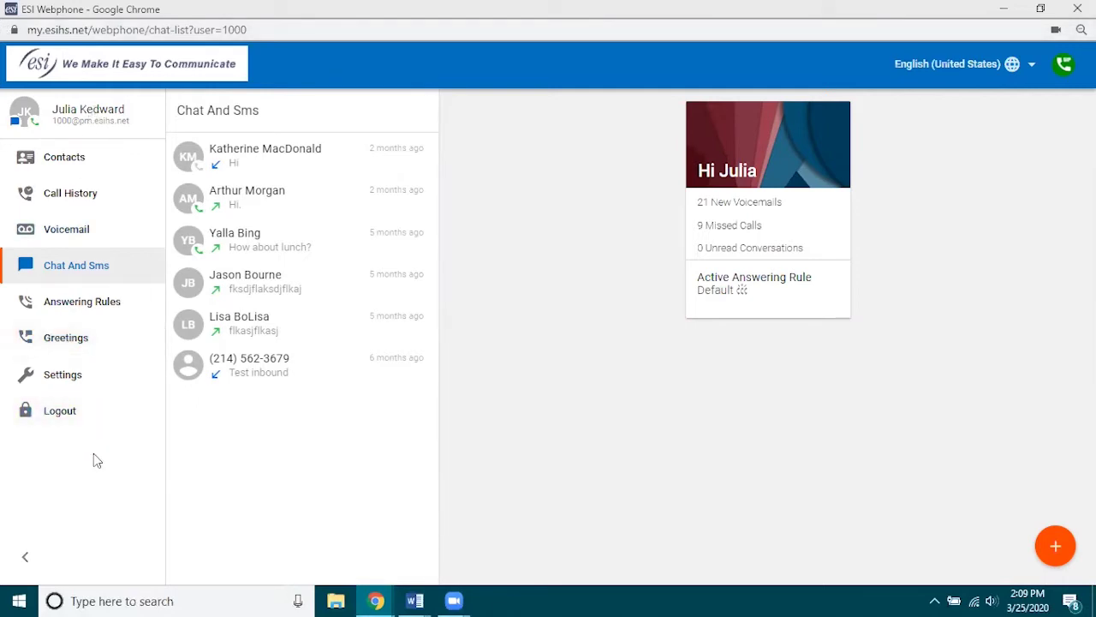
{"action": "left_click", "coordinate": [77, 168]}
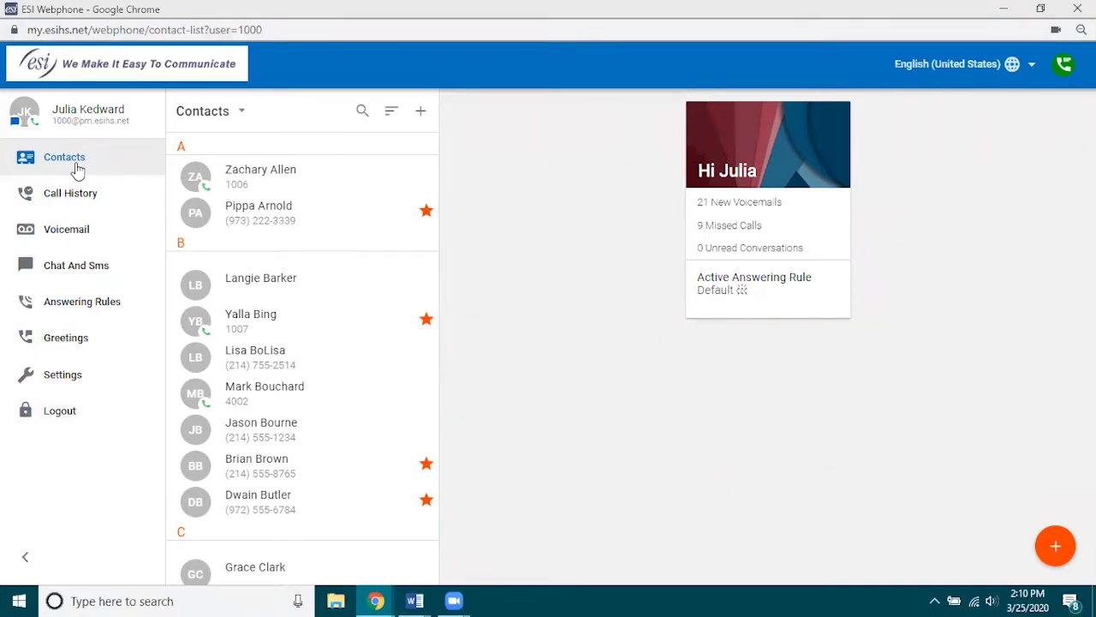
Filter the contact list to personal Contacts, then to Coworkers only.
{"action": "left_click", "coordinate": [77, 170]}
{"action": "left_click", "coordinate": [240, 114]}
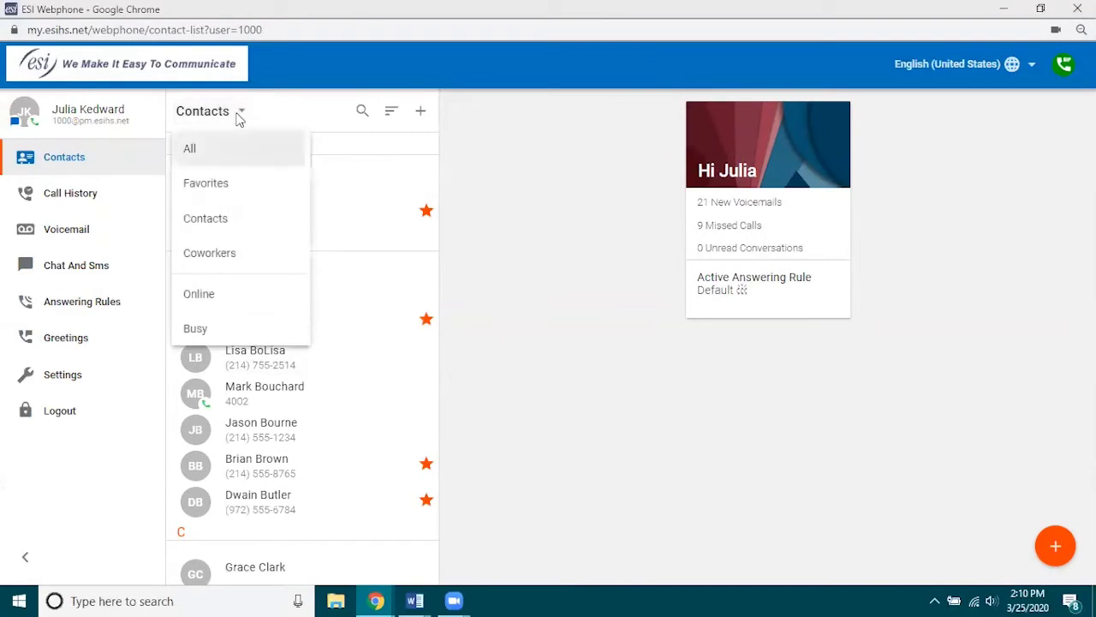
{"action": "left_click", "coordinate": [239, 224]}
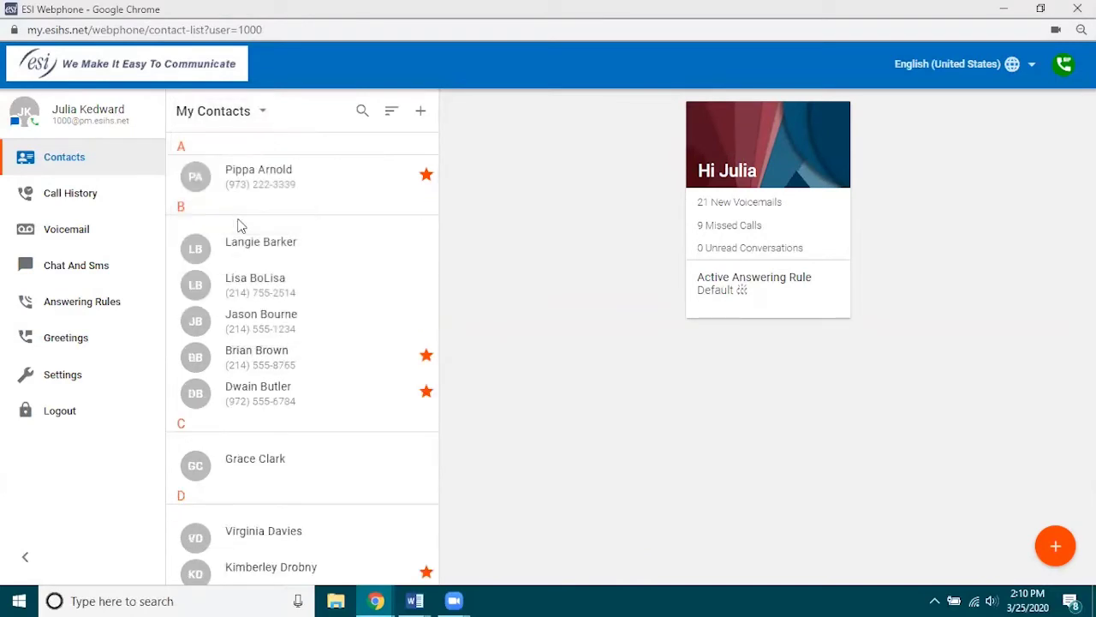
{"action": "left_click", "coordinate": [244, 116]}
{"action": "left_click", "coordinate": [243, 257]}
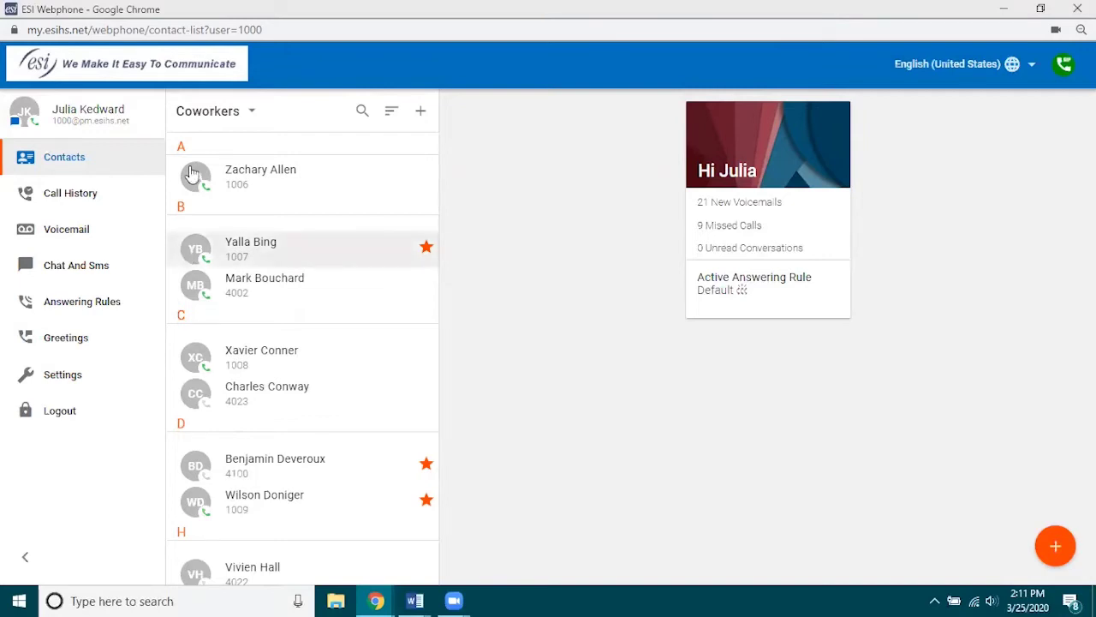
Switch the contact filter from Coworkers back to All.
{"action": "left_click", "coordinate": [213, 116]}
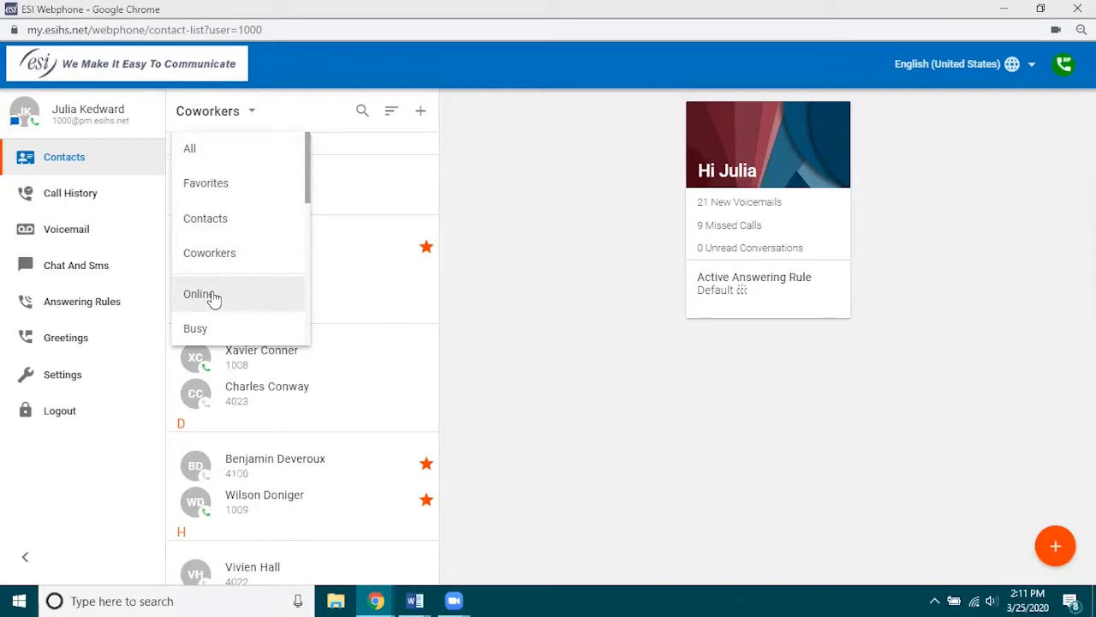
{"action": "left_click", "coordinate": [214, 154]}
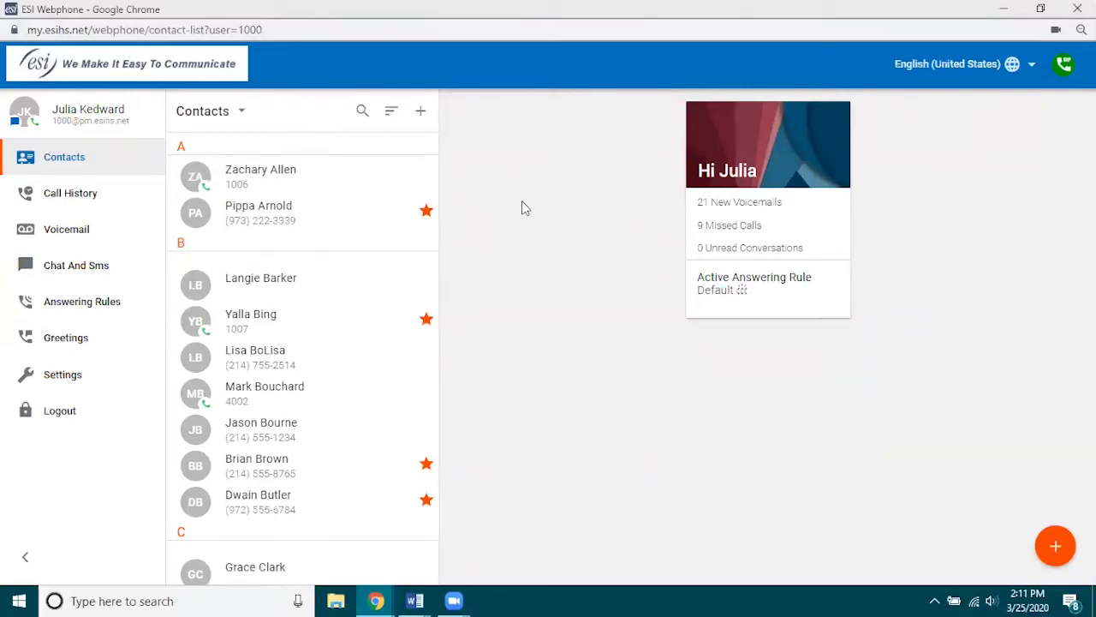
Search contacts for 'bria', clear it, then search '972' to show two matches.
{"action": "left_click", "coordinate": [361, 114]}
{"action": "type", "text": "bri"}
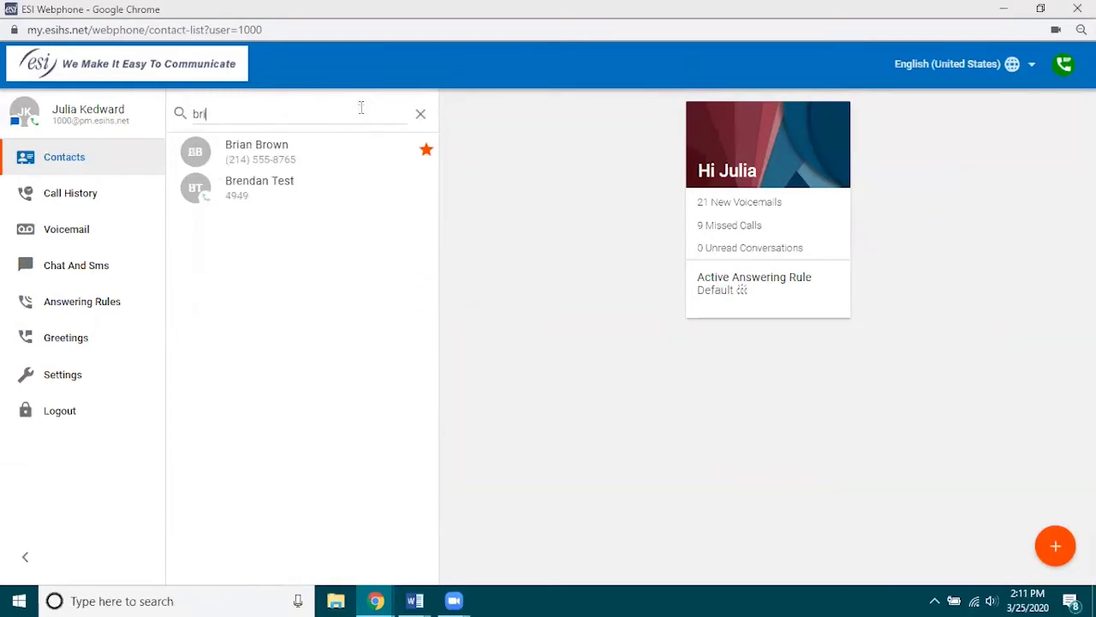
{"action": "type", "text": "a"}
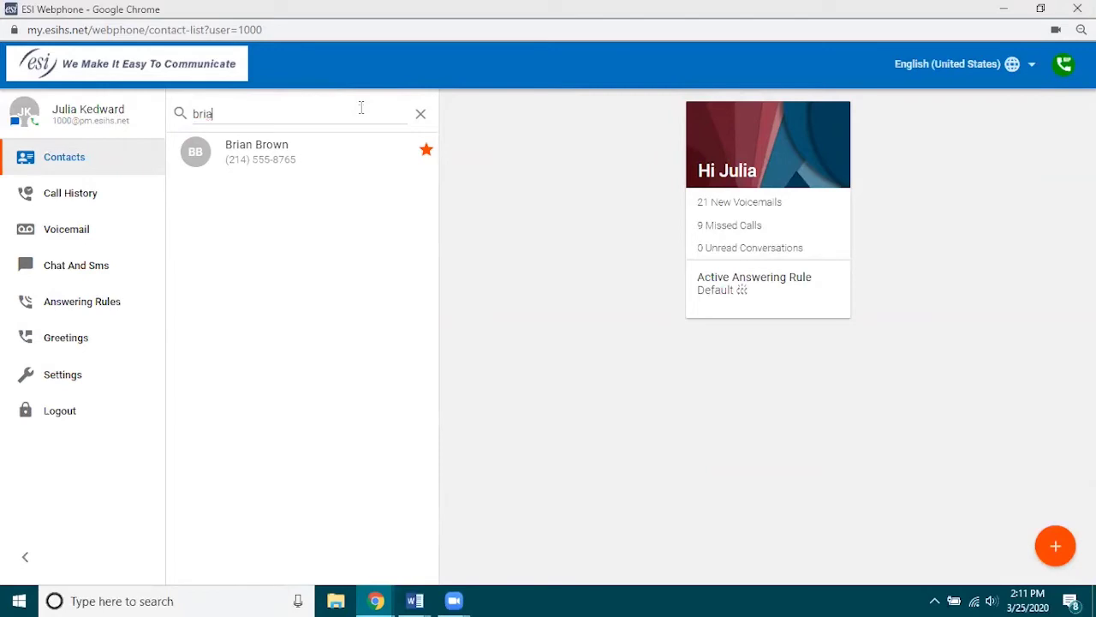
{"action": "key", "text": "BackSpace"}
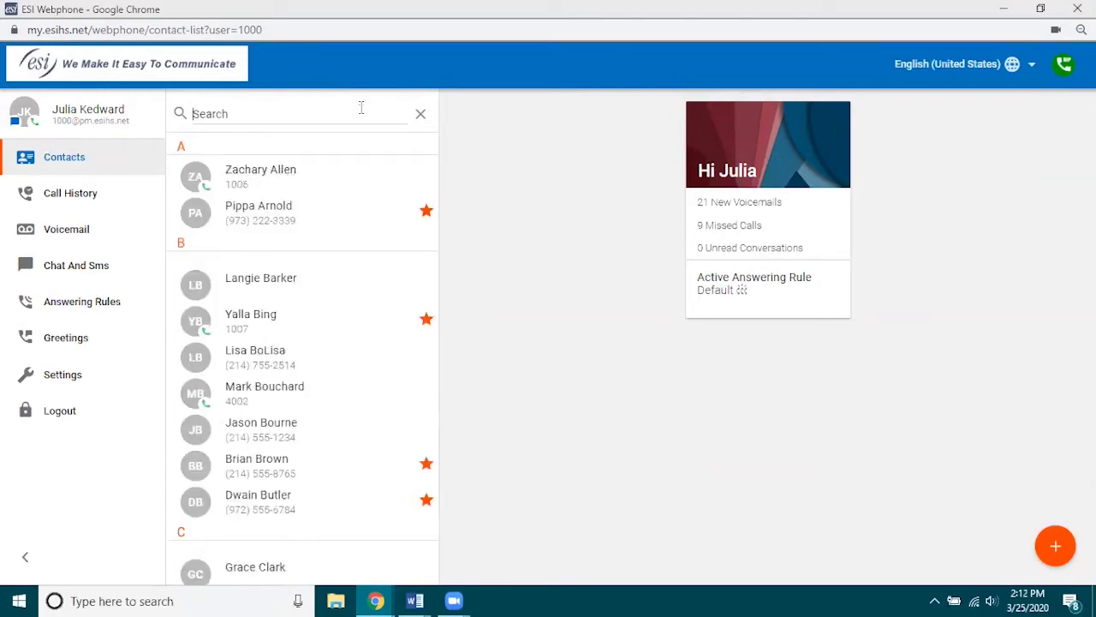
{"action": "type", "text": "972"}
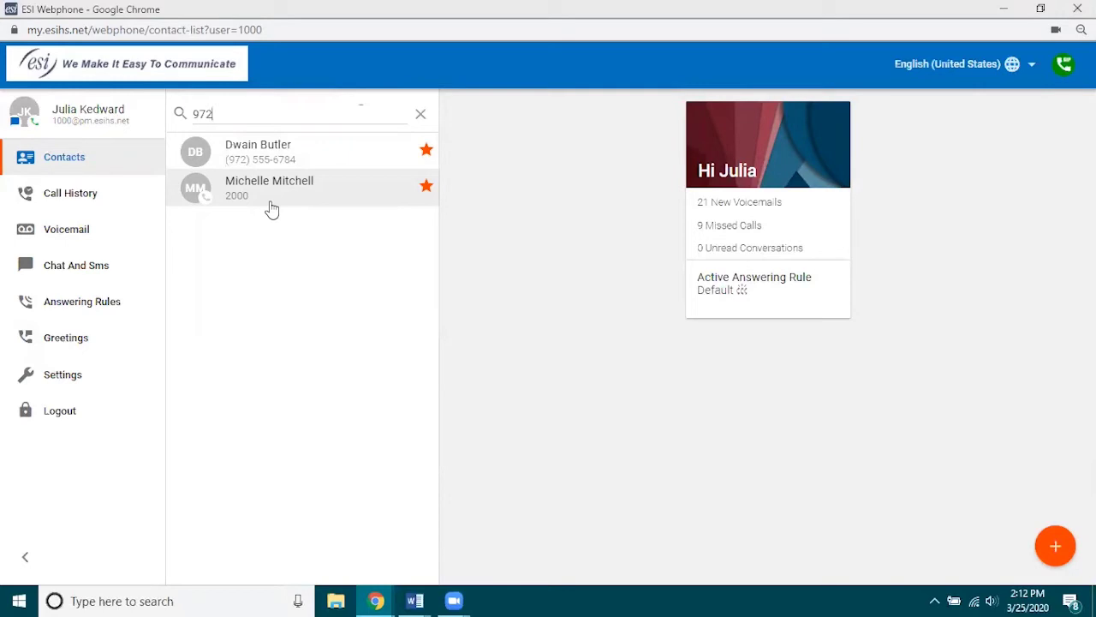
Close the search and filter the contact list to Coworkers.
{"action": "left_click", "coordinate": [420, 117]}
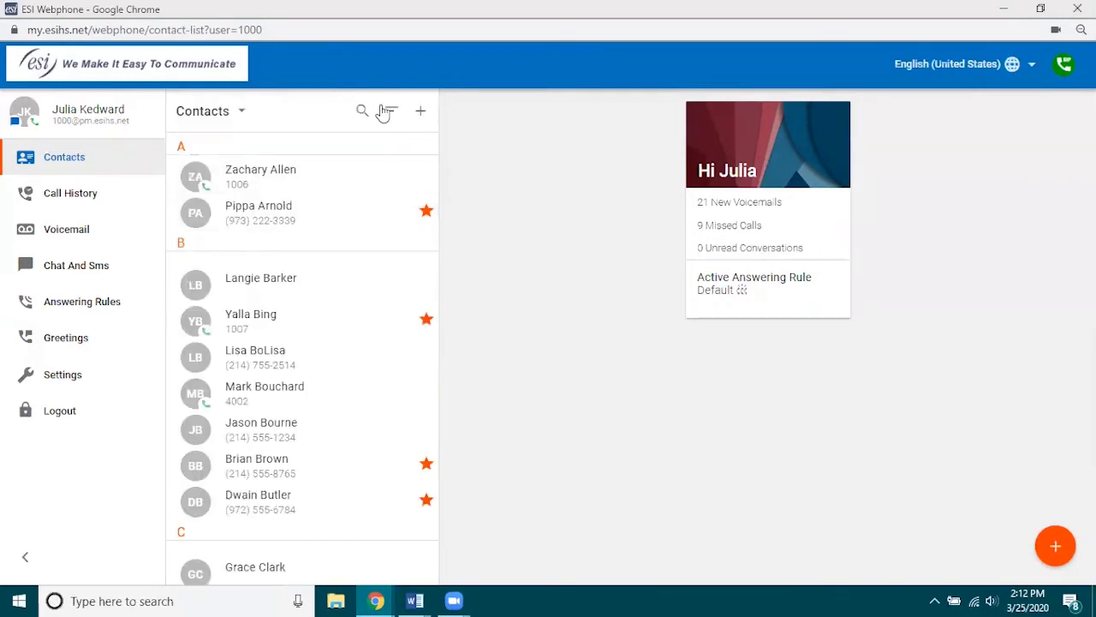
{"action": "left_click", "coordinate": [392, 113]}
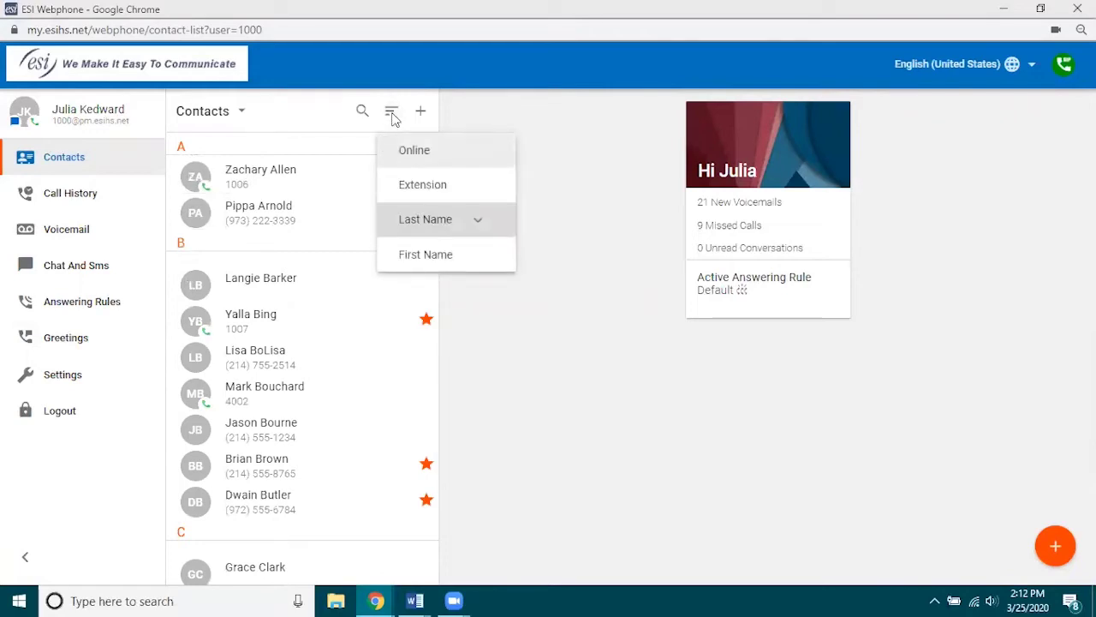
{"action": "left_click", "coordinate": [223, 112]}
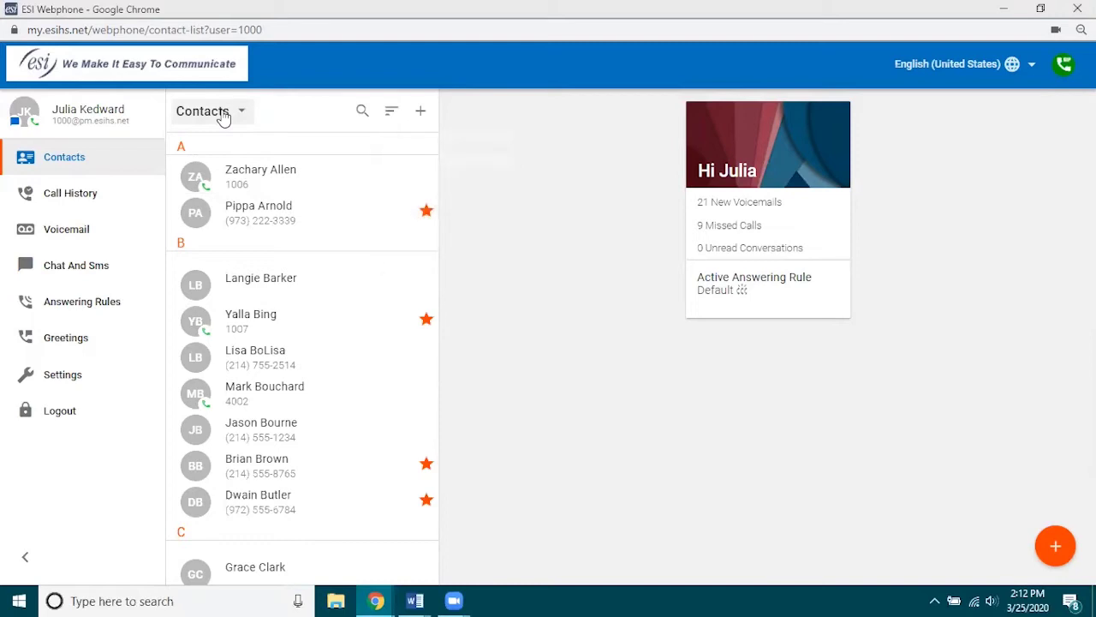
{"action": "left_click", "coordinate": [223, 112]}
{"action": "left_click", "coordinate": [230, 255]}
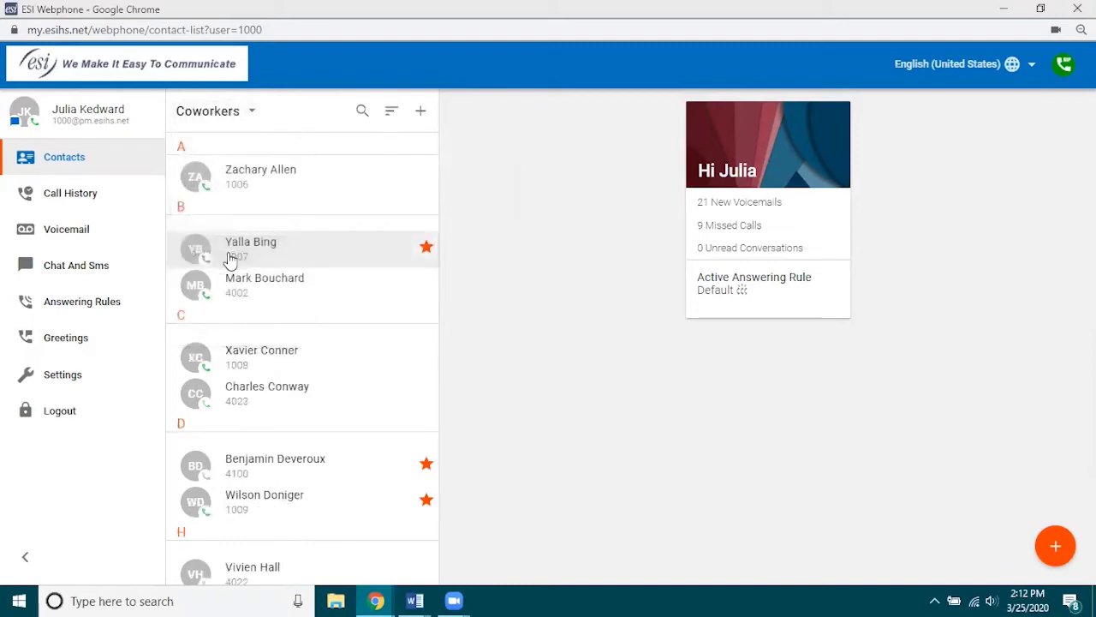
Sort the coworkers by First Name, then switch the sort to Last Name.
{"action": "left_click", "coordinate": [391, 115]}
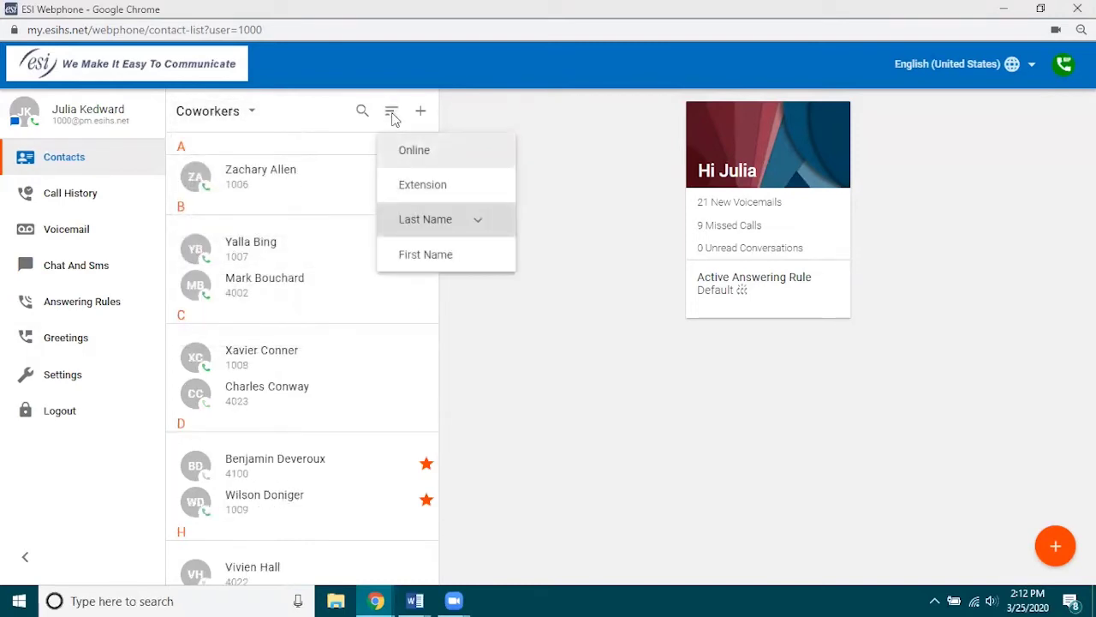
{"action": "left_click", "coordinate": [421, 257]}
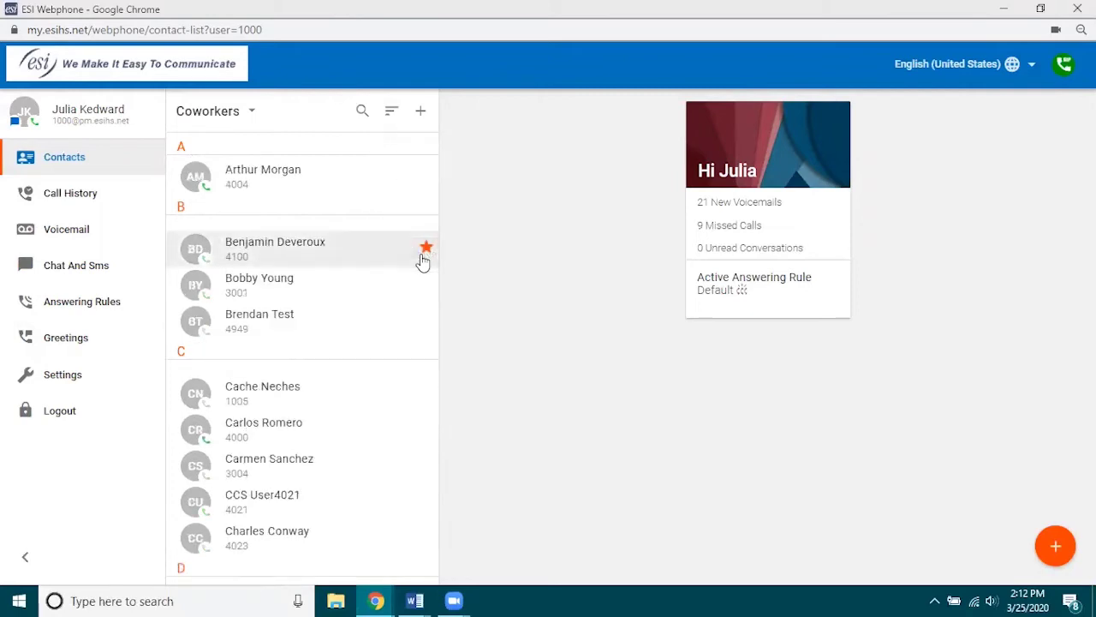
{"action": "left_click", "coordinate": [391, 111]}
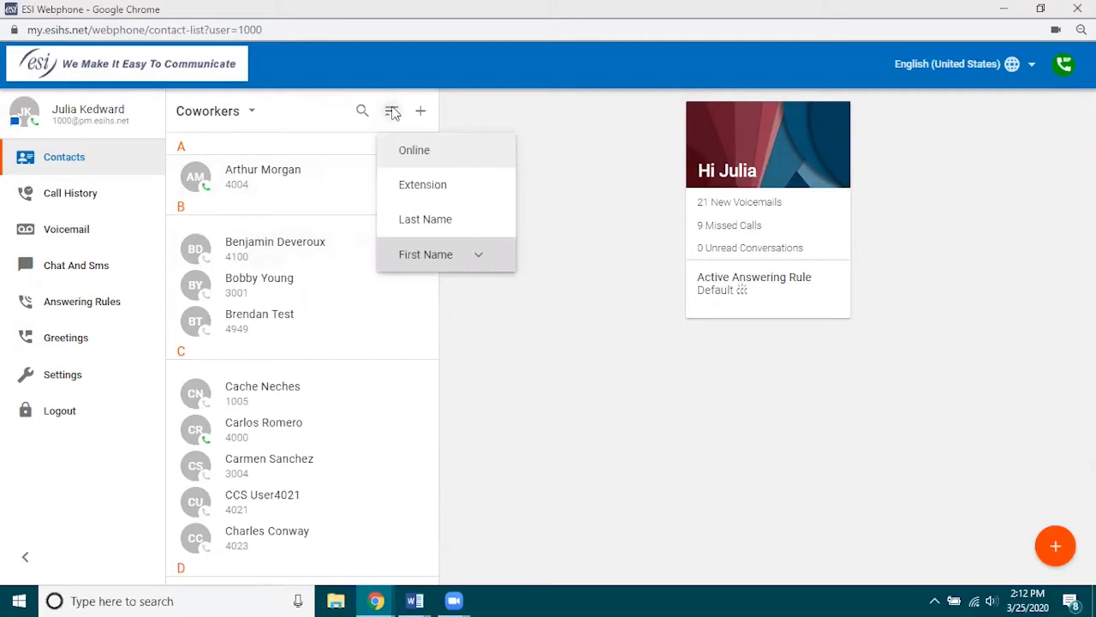
{"action": "left_click", "coordinate": [417, 226]}
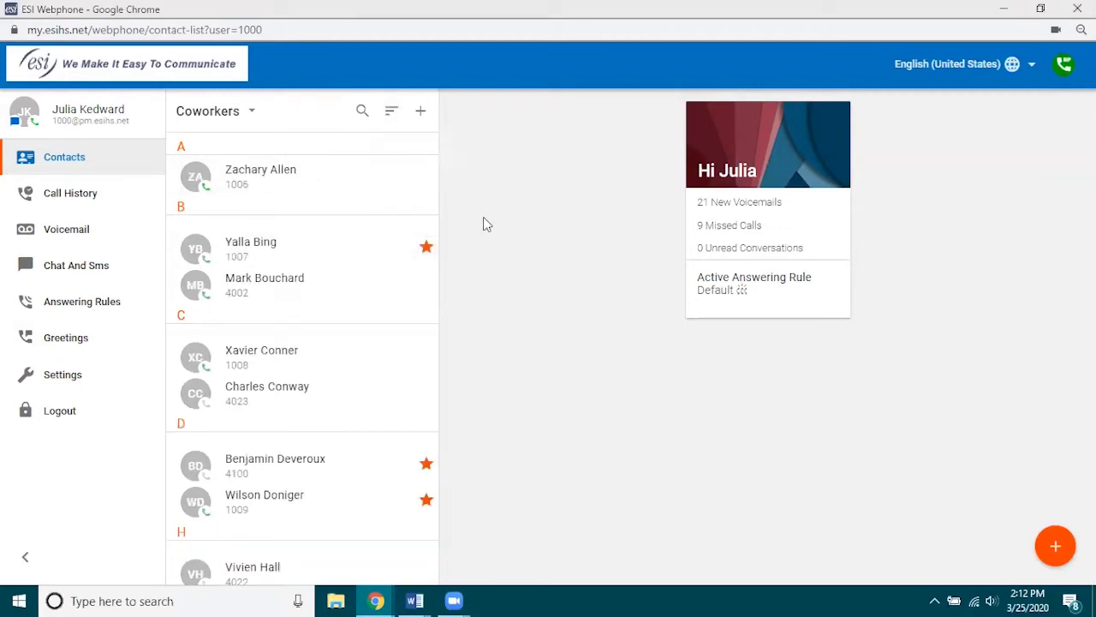
{"action": "left_click", "coordinate": [392, 118]}
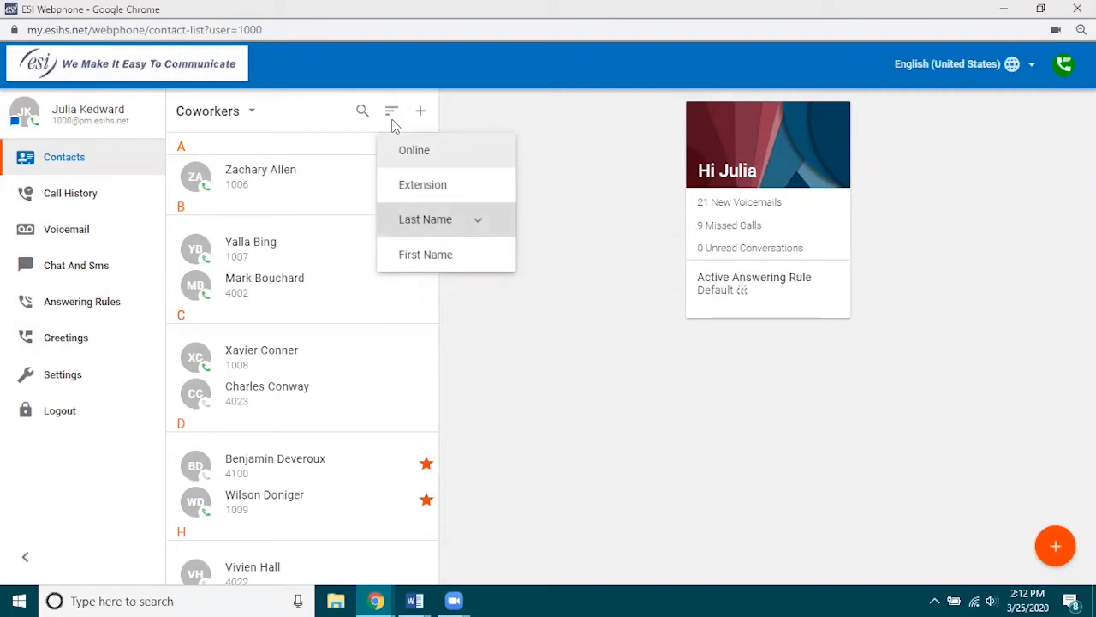
{"action": "left_click", "coordinate": [492, 111]}
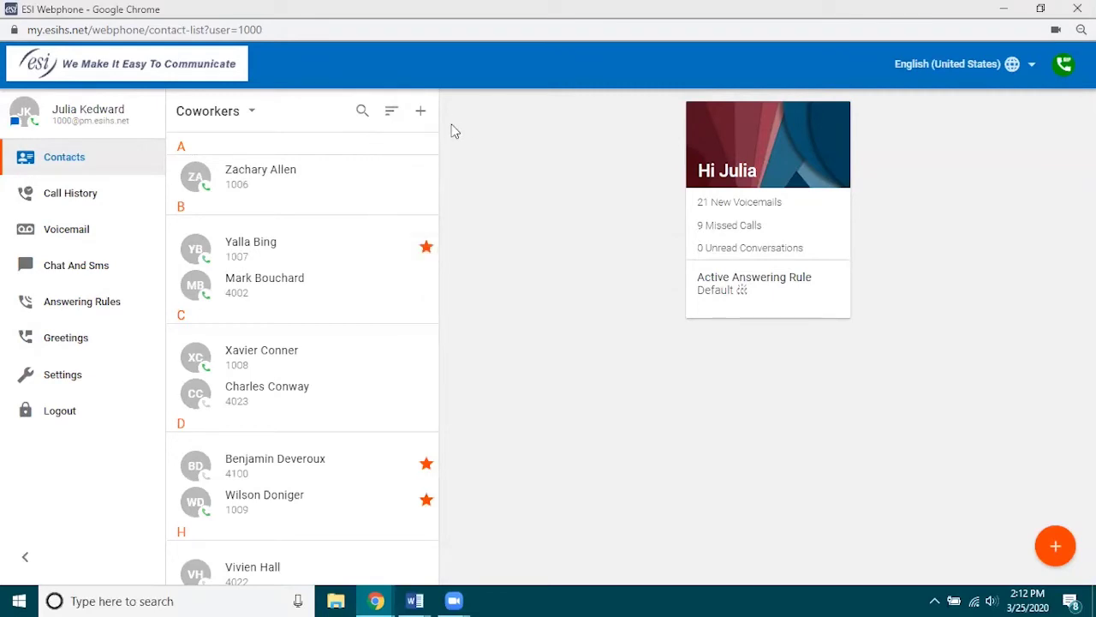
{"action": "left_click", "coordinate": [421, 114]}
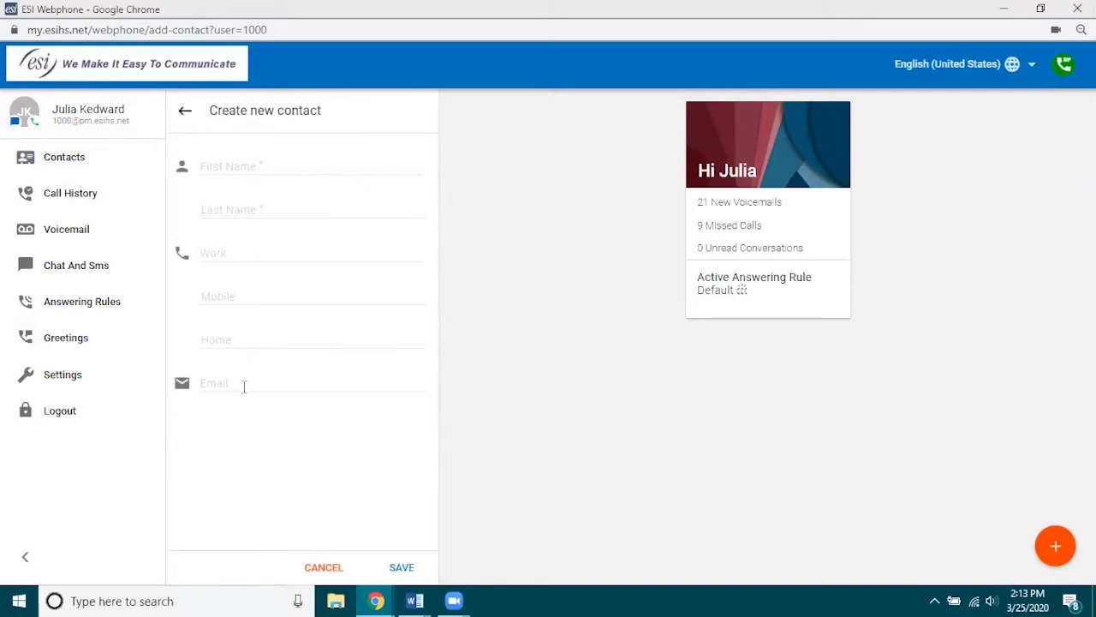
{"action": "left_click", "coordinate": [184, 112]}
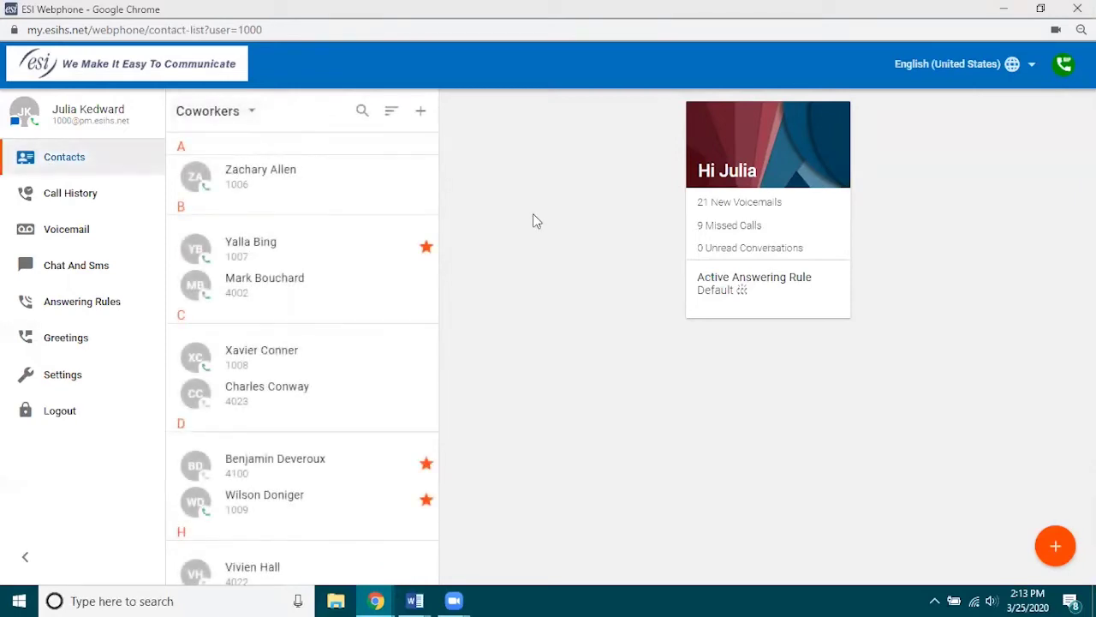
Filter the contact list to Favorites, then back to All.
{"action": "left_click", "coordinate": [252, 112]}
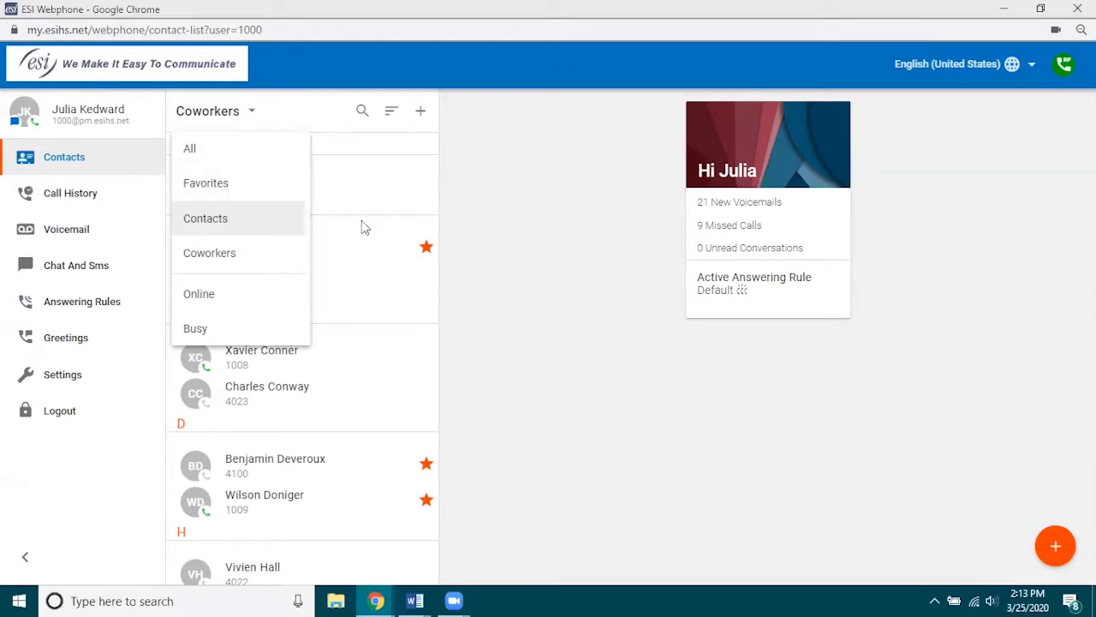
{"action": "left_click", "coordinate": [193, 185]}
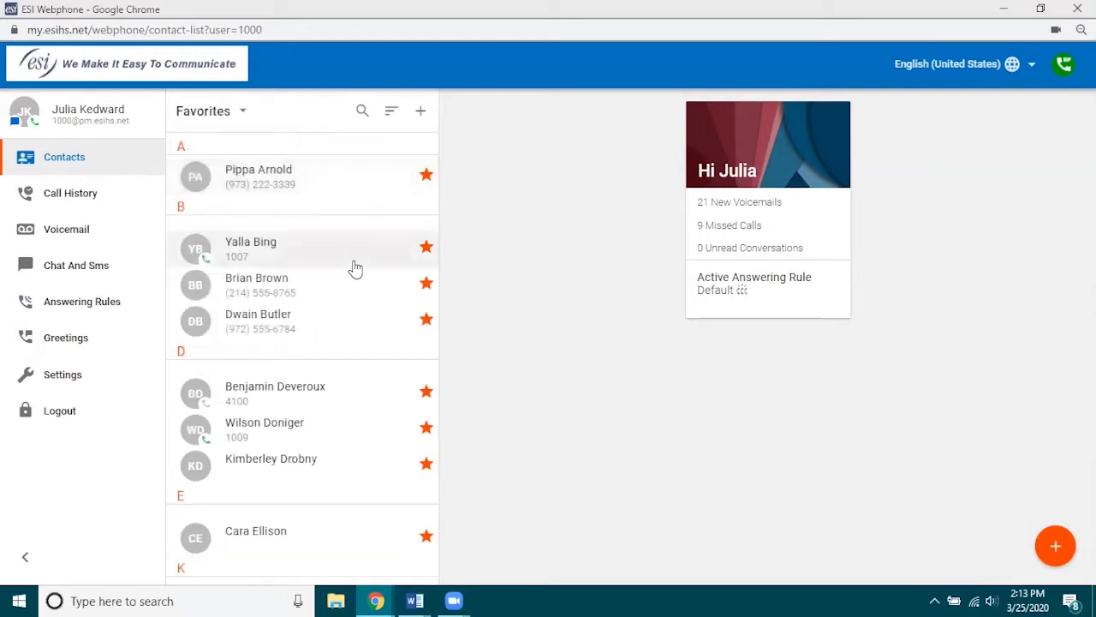
{"action": "left_click", "coordinate": [220, 114]}
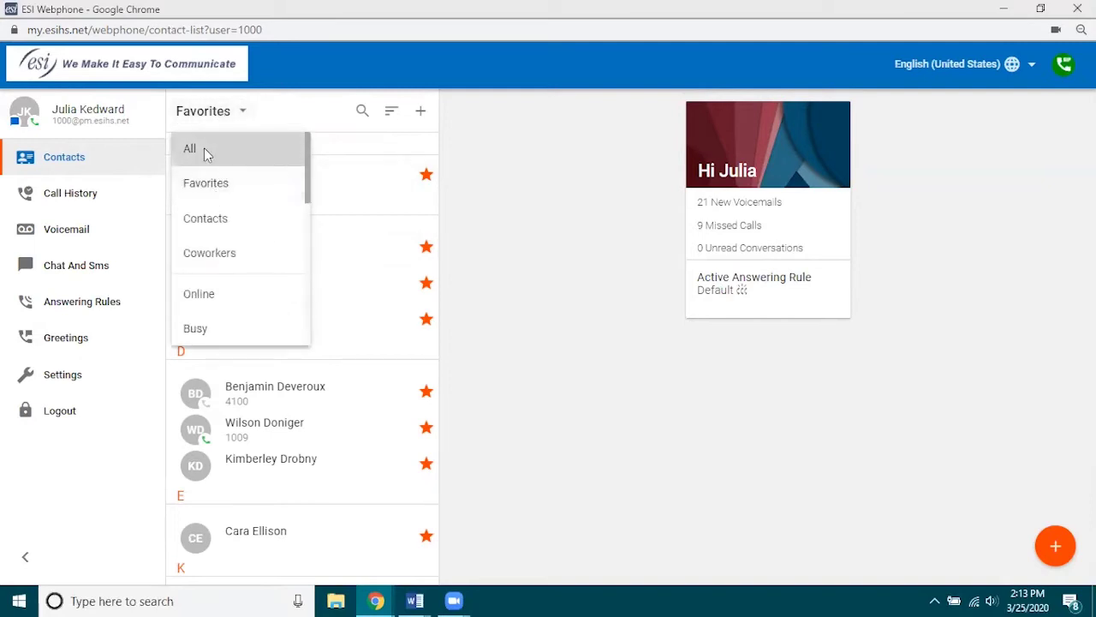
{"action": "left_click", "coordinate": [205, 152]}
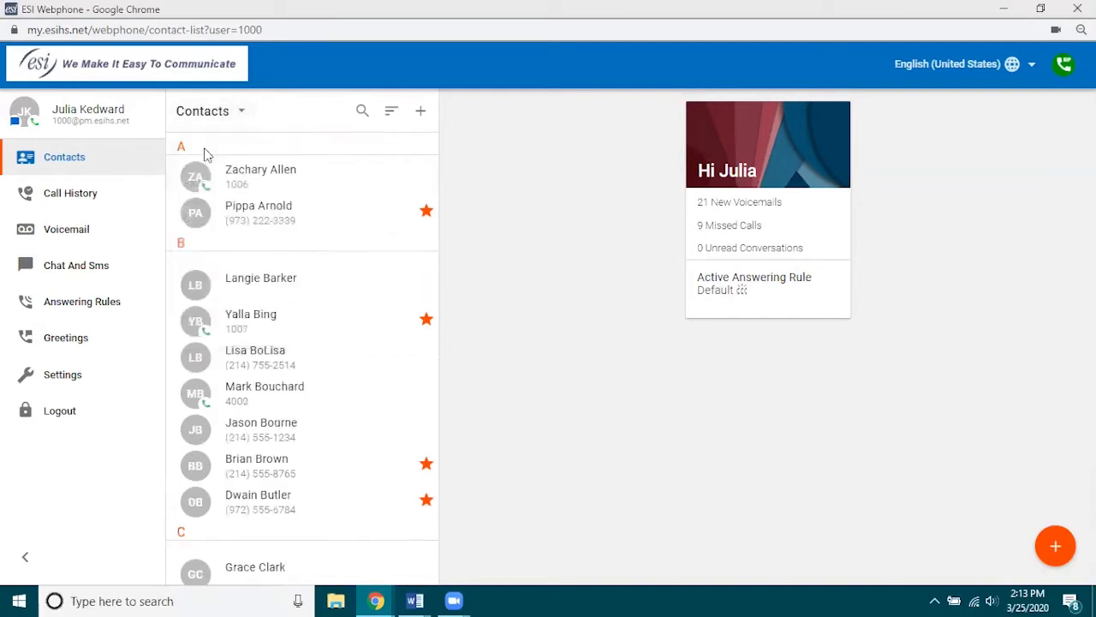
Star a personal contact as a favorite and filter the list to Favorites.
{"action": "left_click", "coordinate": [254, 364]}
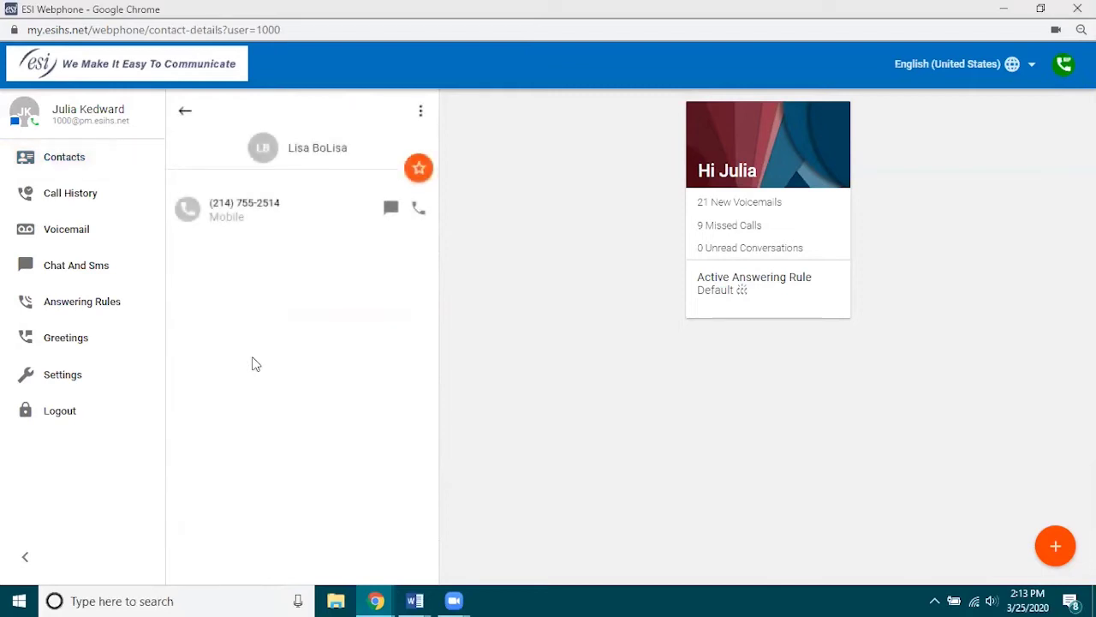
{"action": "left_click", "coordinate": [418, 170]}
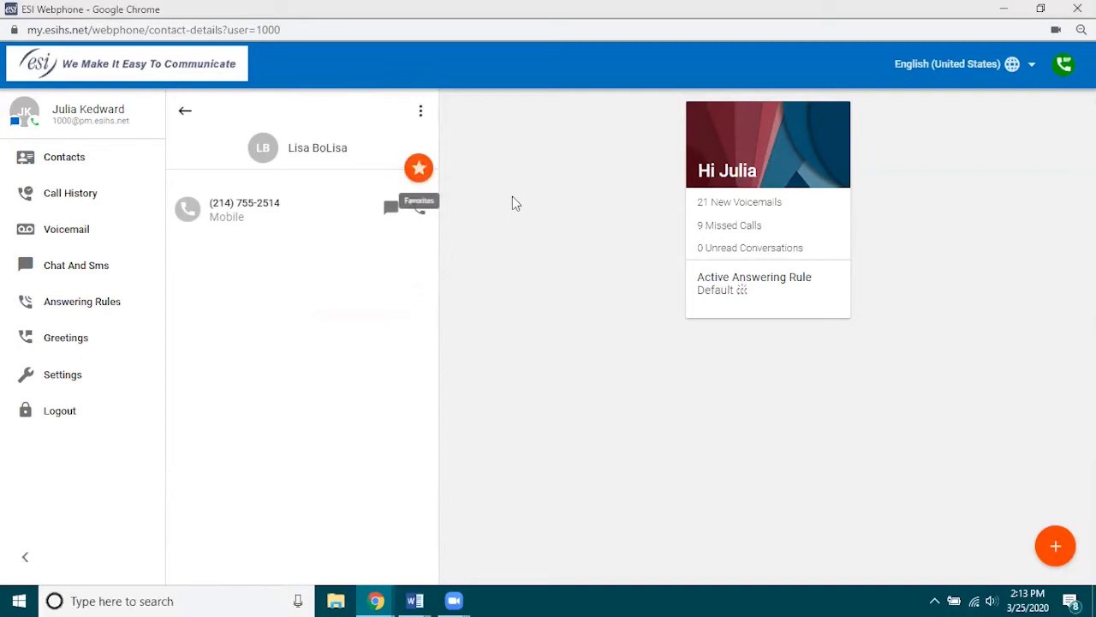
{"action": "left_click", "coordinate": [183, 113]}
{"action": "left_click", "coordinate": [192, 112]}
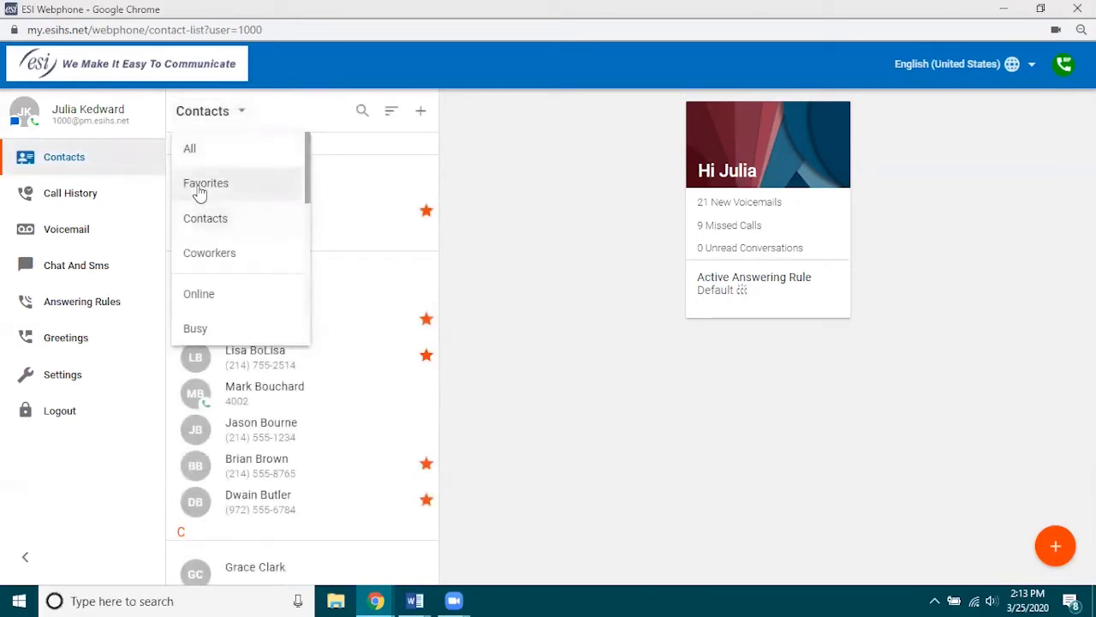
{"action": "left_click", "coordinate": [198, 185]}
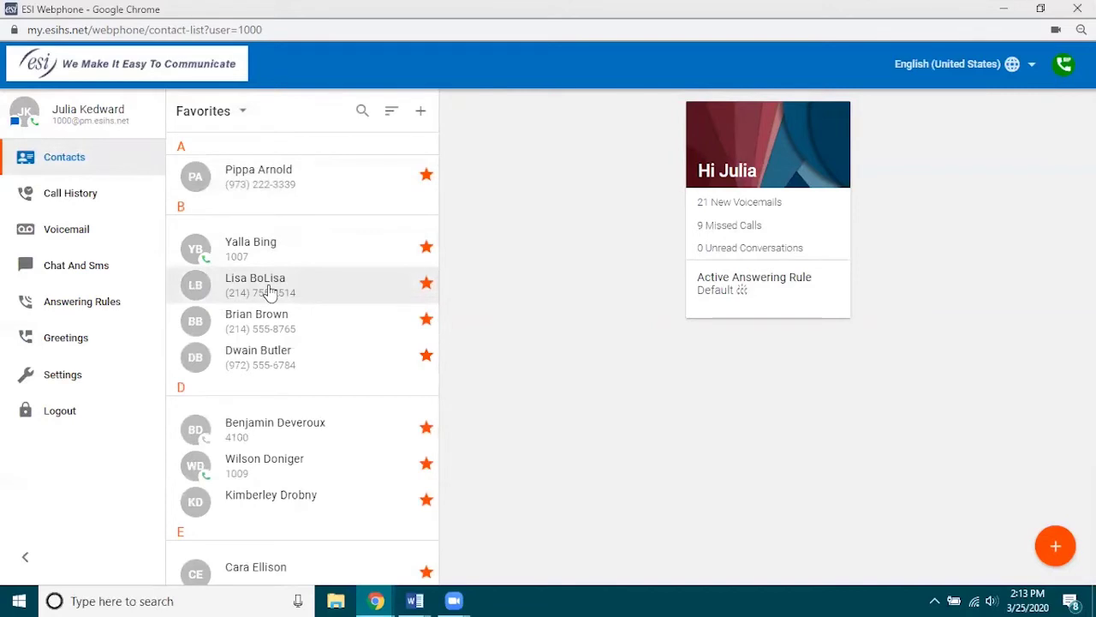
Open Call History, view the most recent call's details, and return to the list.
{"action": "left_click", "coordinate": [75, 195]}
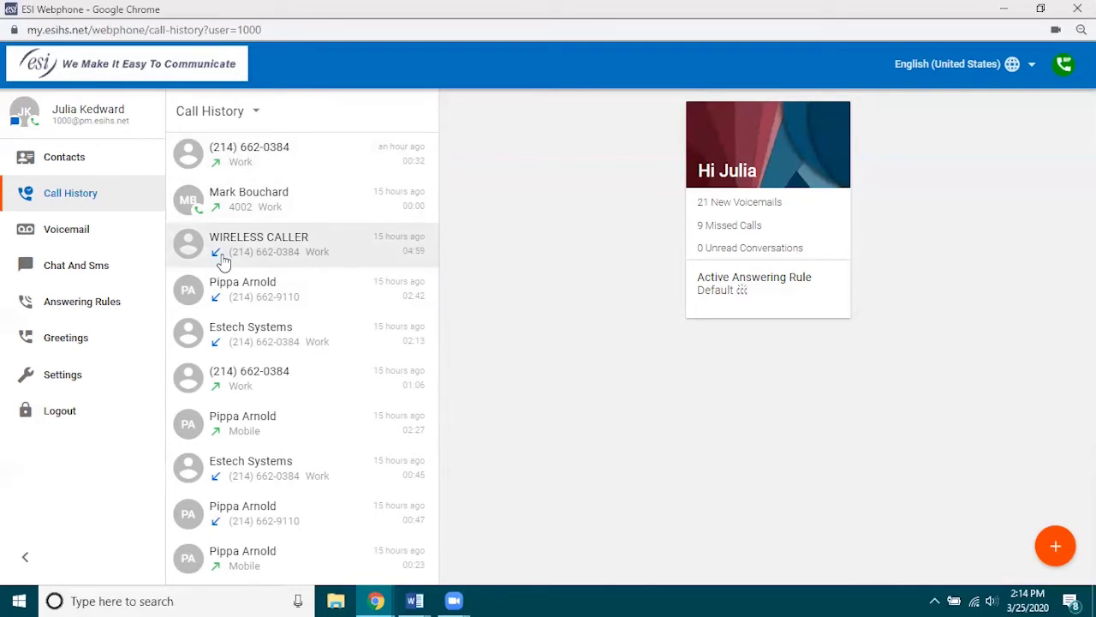
{"action": "left_click", "coordinate": [270, 165]}
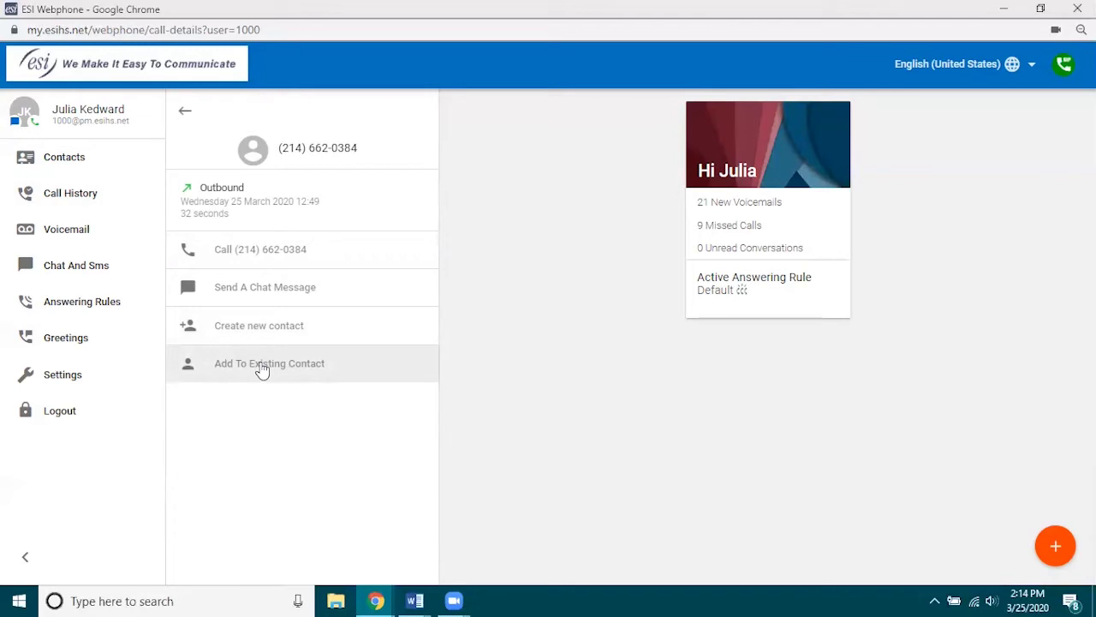
{"action": "left_click", "coordinate": [184, 115]}
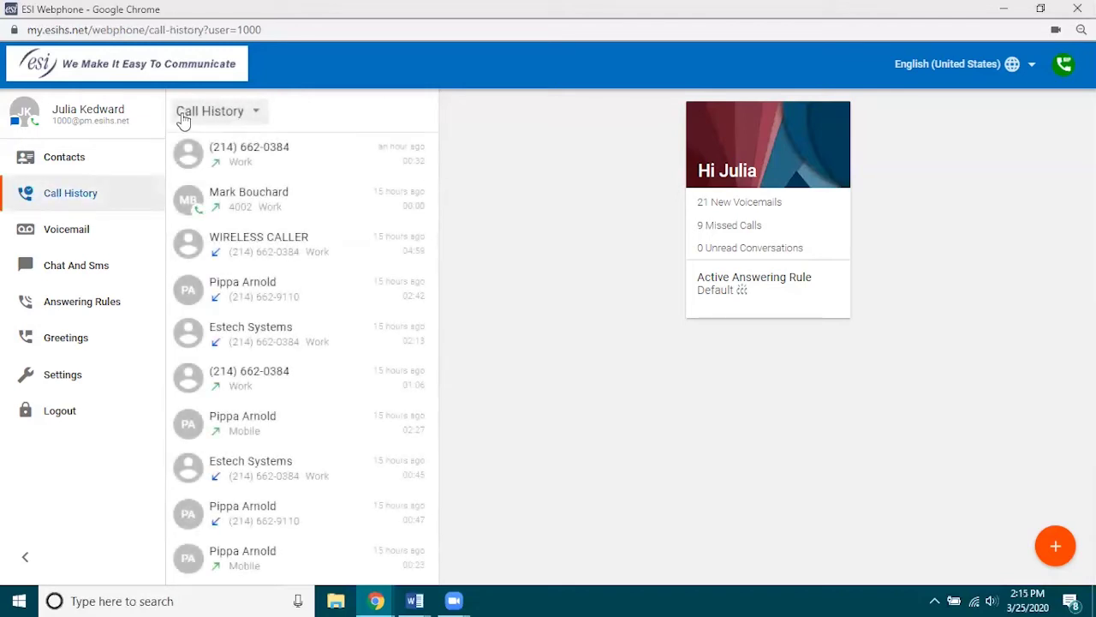
Switch to the Voicemail section showing messages with durations and ages.
{"action": "left_click", "coordinate": [60, 238]}
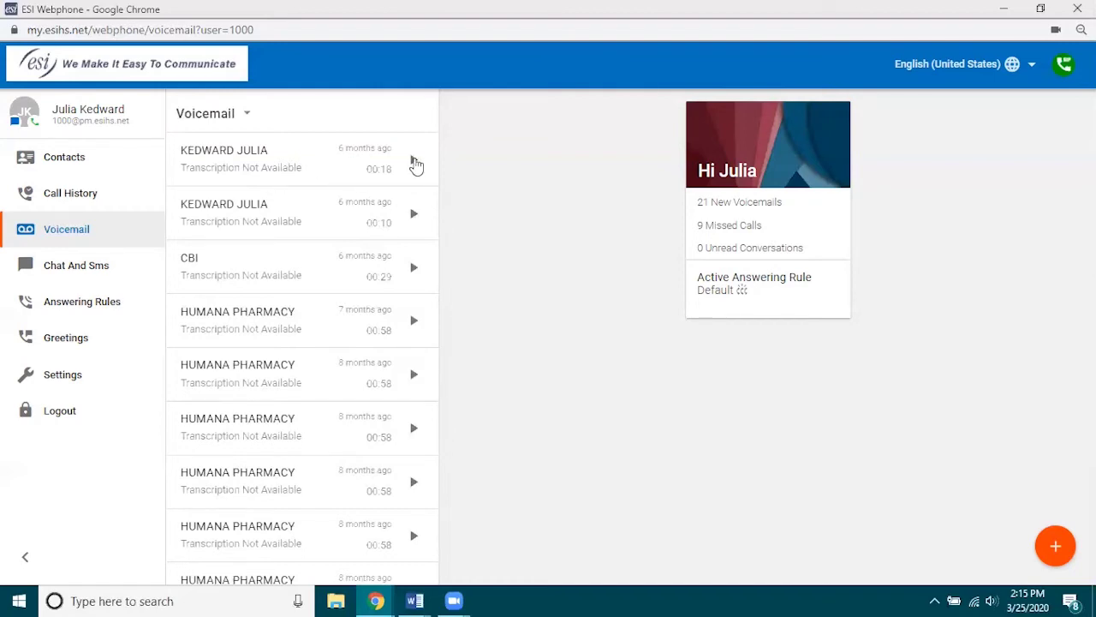
Play the newest voicemail, pause it, skip ahead near the end, then begin forwarding it.
{"action": "left_click", "coordinate": [416, 165]}
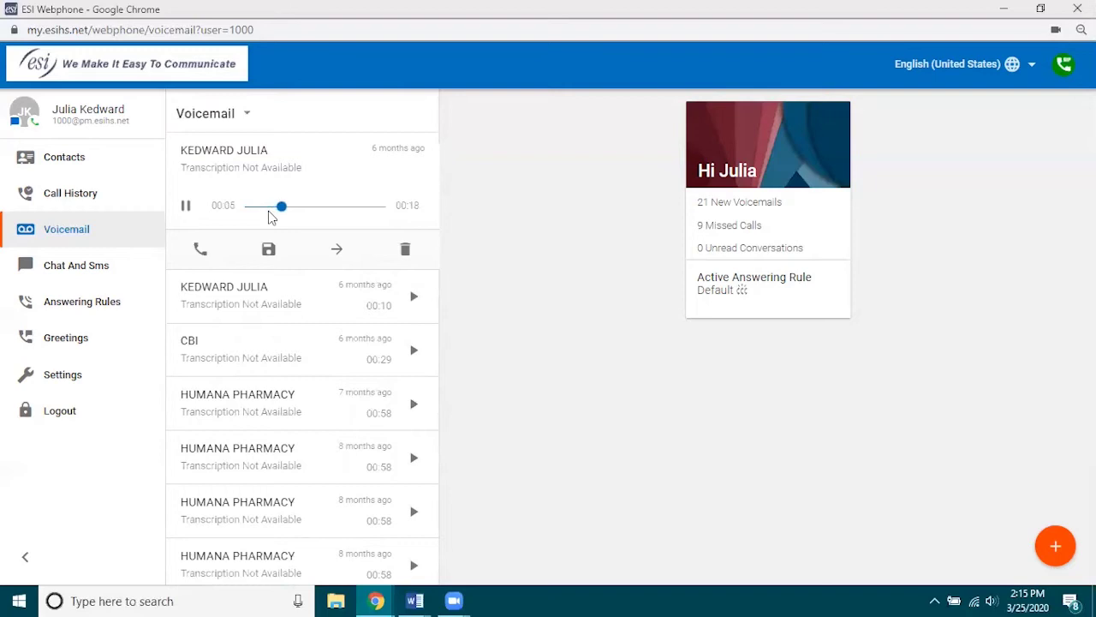
{"action": "left_click", "coordinate": [187, 208]}
{"action": "mouse_move", "coordinate": [295, 208]}
{"action": "left_mouse_down"}
{"action": "mouse_move", "coordinate": [366, 210]}
{"action": "mouse_move", "coordinate": [279, 214]}
{"action": "mouse_move", "coordinate": [308, 216]}
{"action": "left_mouse_up"}
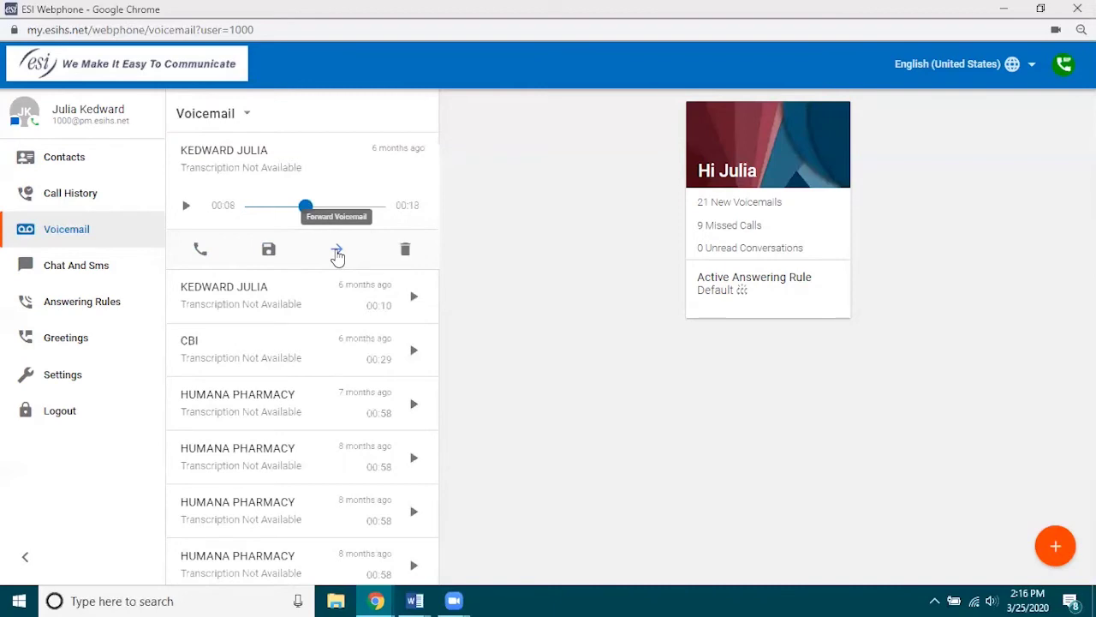
{"action": "left_click", "coordinate": [337, 253]}
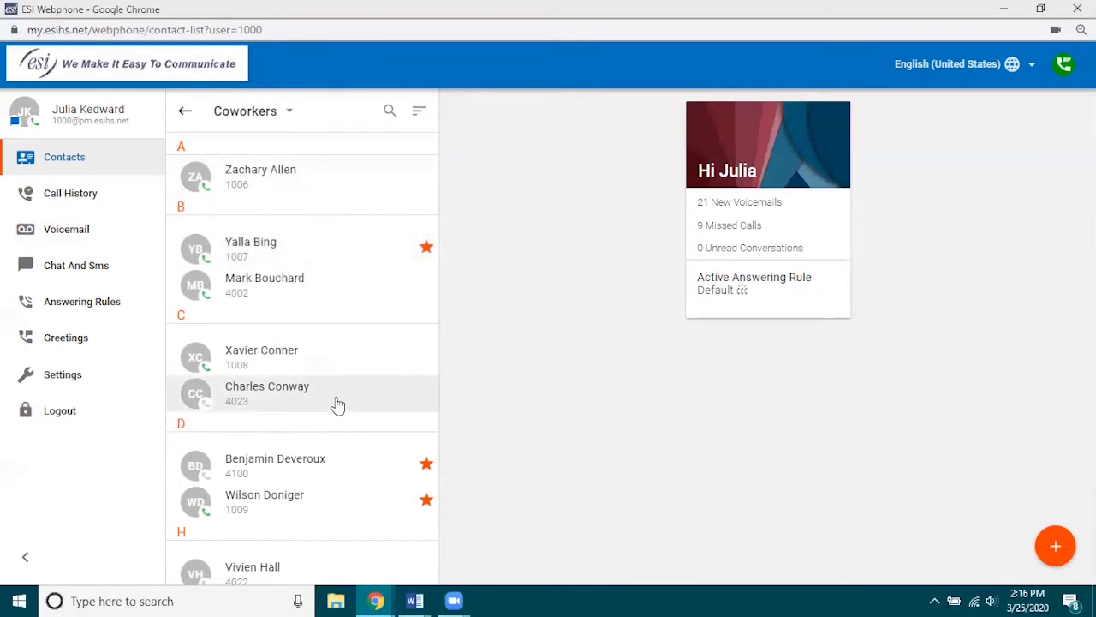
Back out of the contact picker to the voicemail list without forwarding.
{"action": "left_click", "coordinate": [182, 115]}
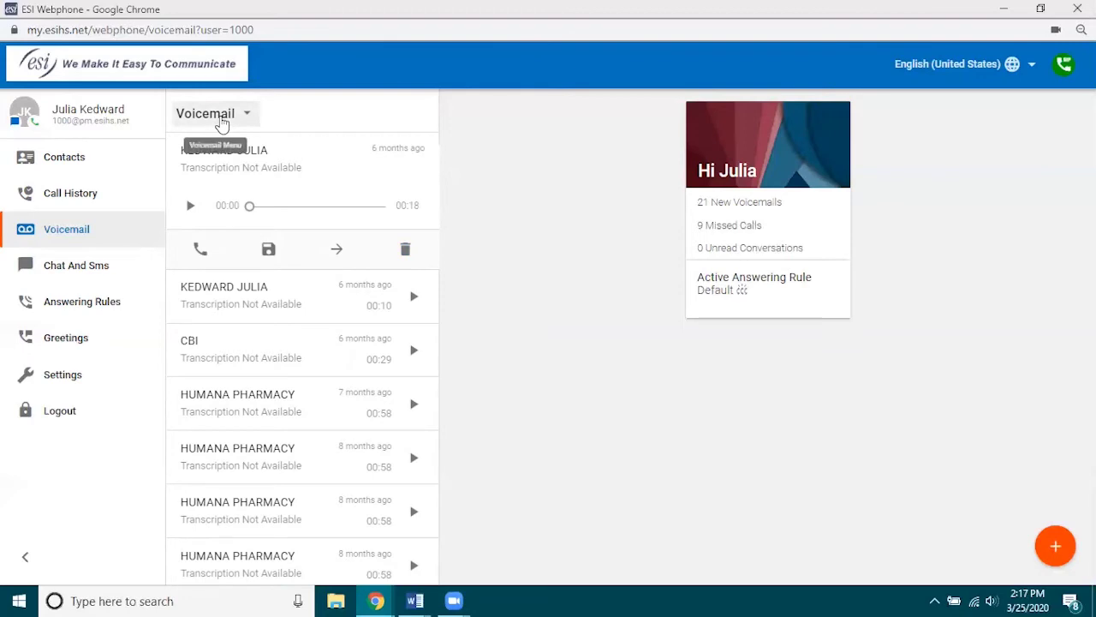
Switch the Voicemail folder to Saved and play the top 00:04 saved message.
{"action": "left_click", "coordinate": [202, 122]}
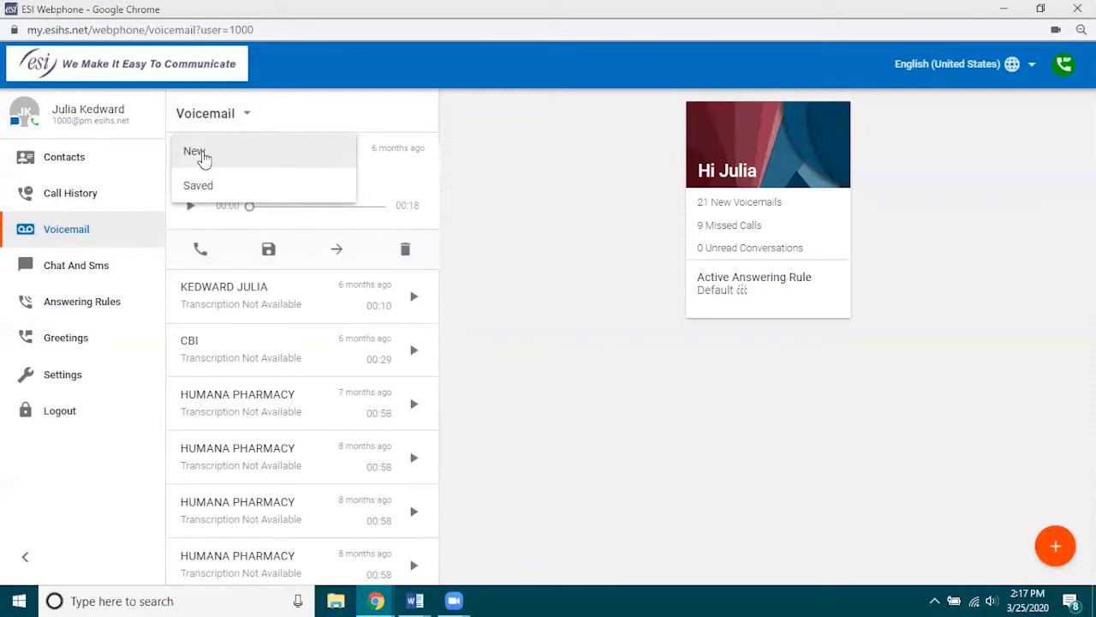
{"action": "left_click", "coordinate": [213, 186]}
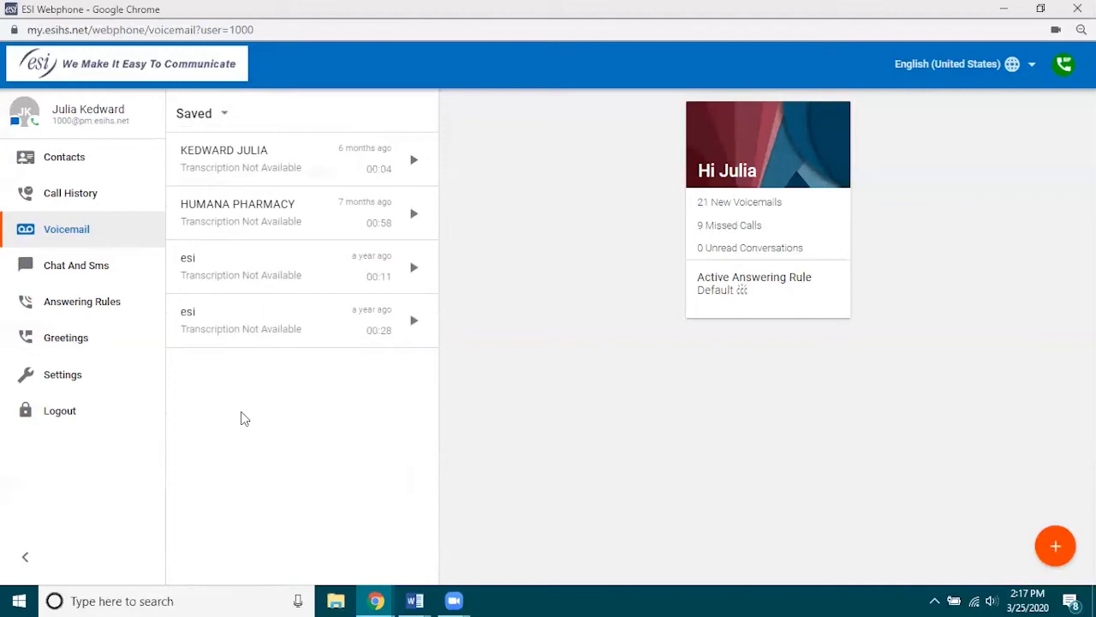
{"action": "left_click", "coordinate": [415, 162]}
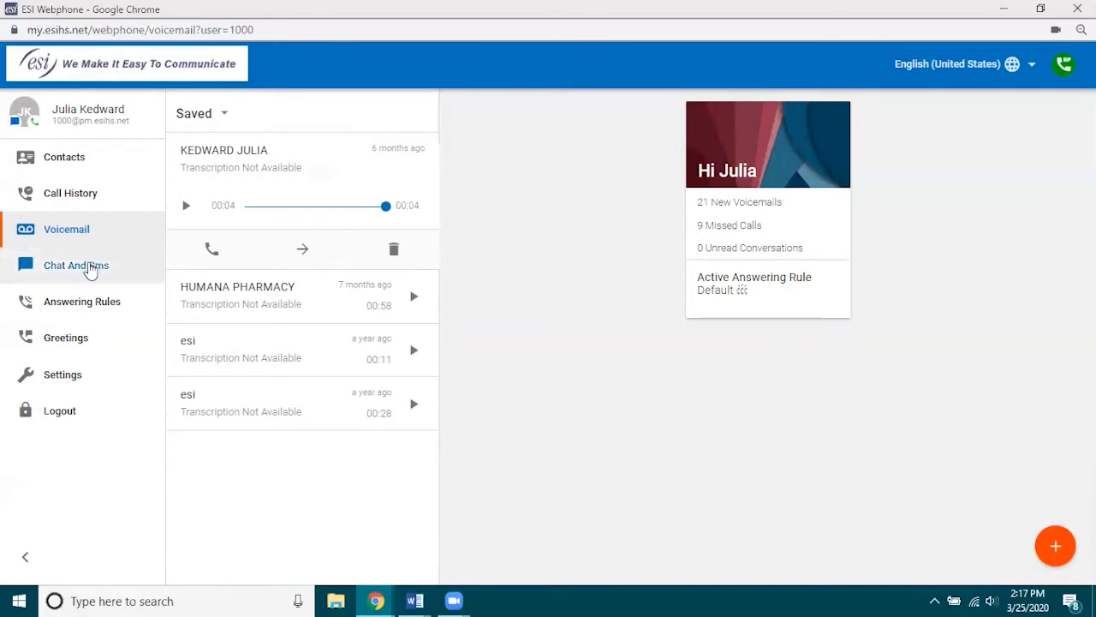
Go to the Chat And Sms section to see the six conversations.
{"action": "left_click", "coordinate": [90, 269]}
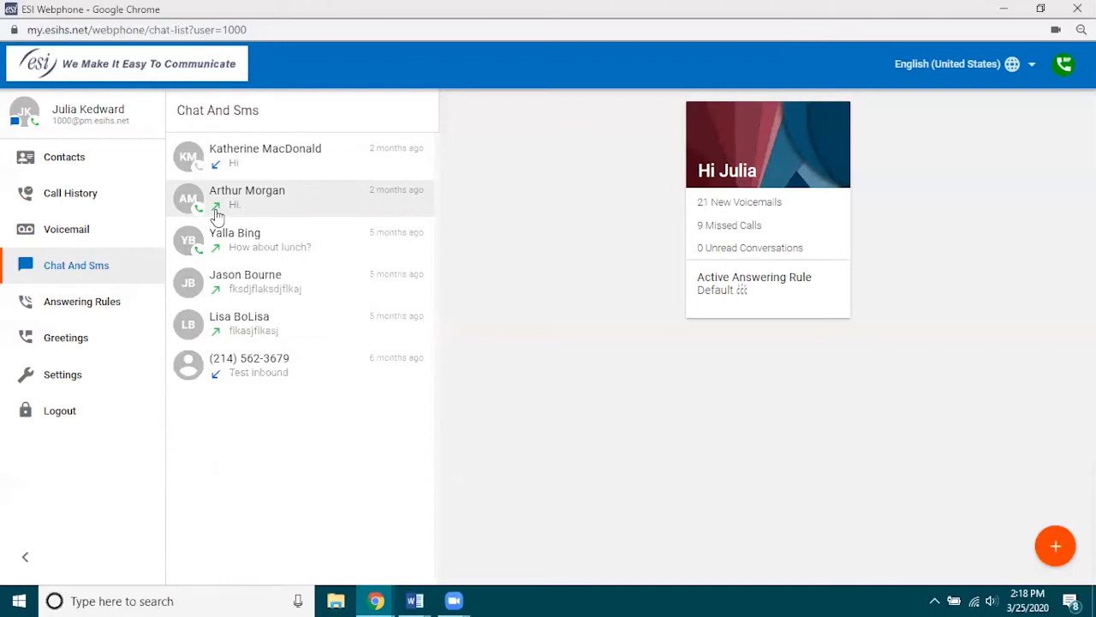
Open the top conversation and send the message 'jlkjlkjlkj'.
{"action": "left_click", "coordinate": [307, 162]}
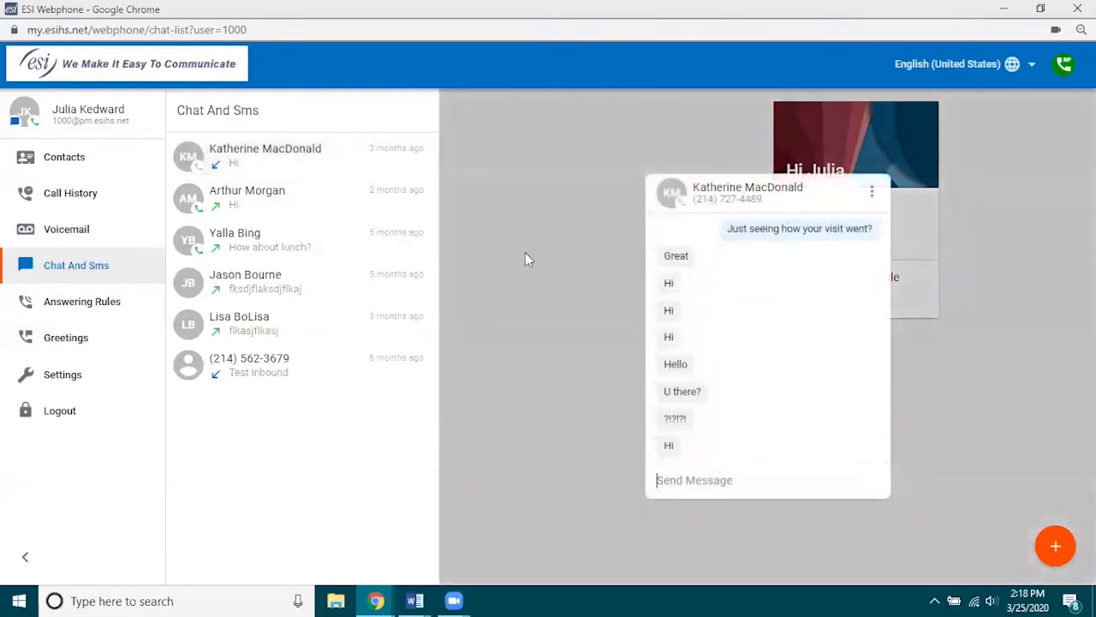
{"action": "mouse_move", "coordinate": [725, 237]}
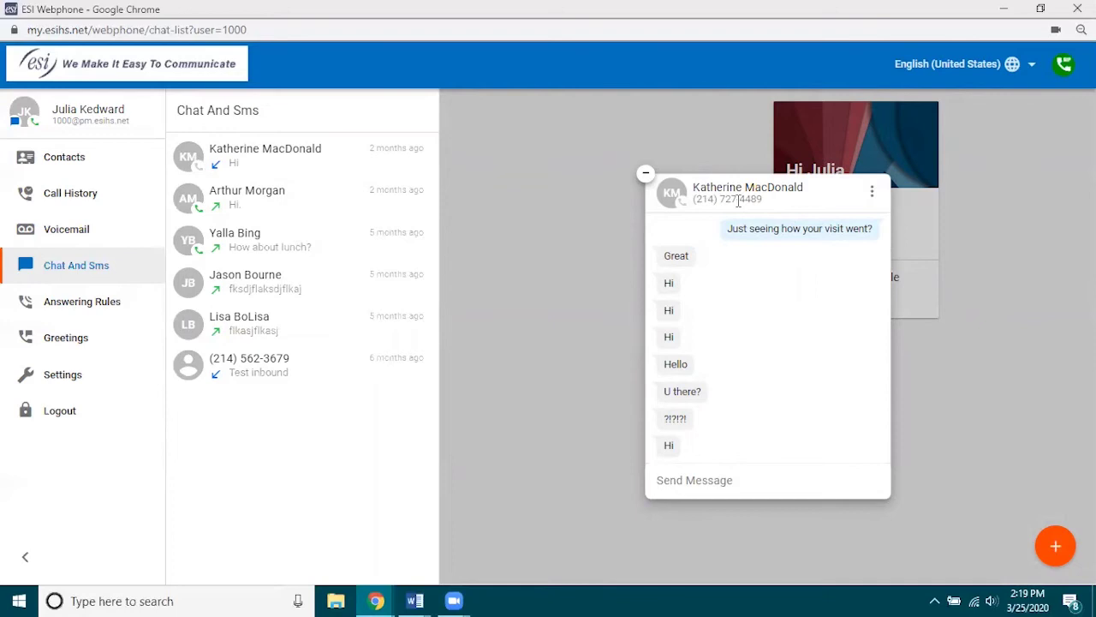
{"action": "left_click", "coordinate": [763, 485]}
{"action": "type", "text": "jlkjlkjlkj"}
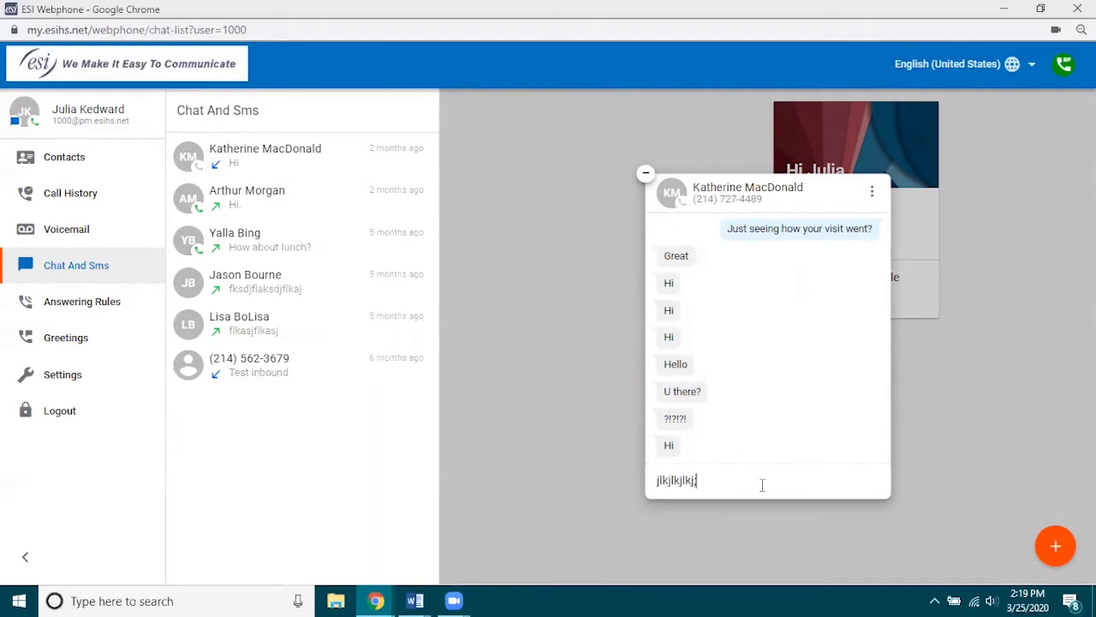
{"action": "key", "text": "Return"}
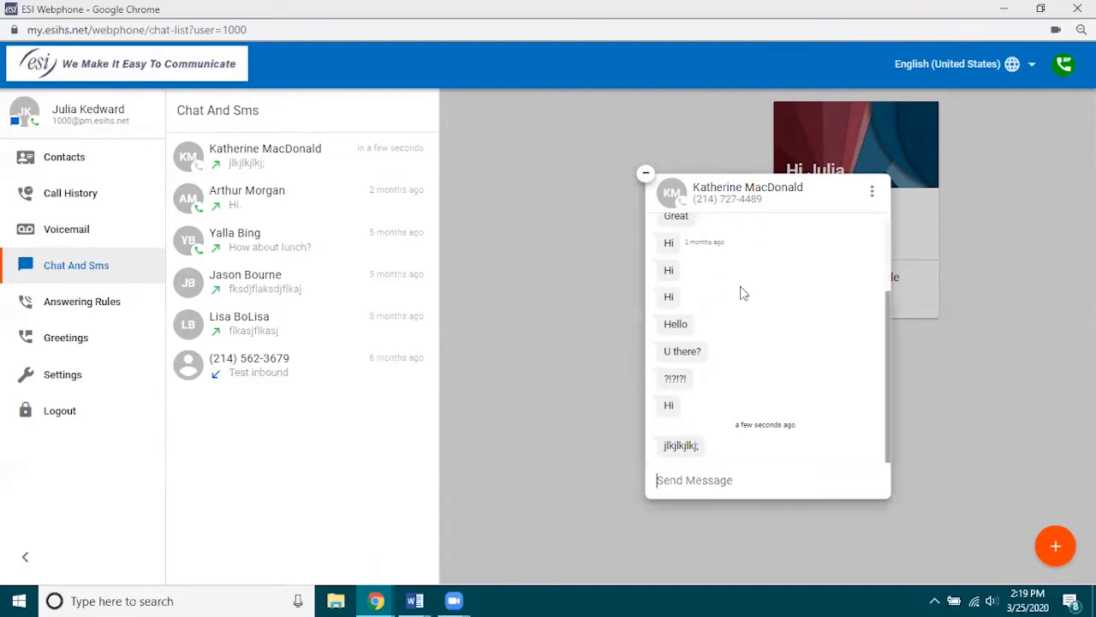
Minimize the chat to a docked card, check its options, scroll it, and re-minimize.
{"action": "left_click", "coordinate": [646, 177]}
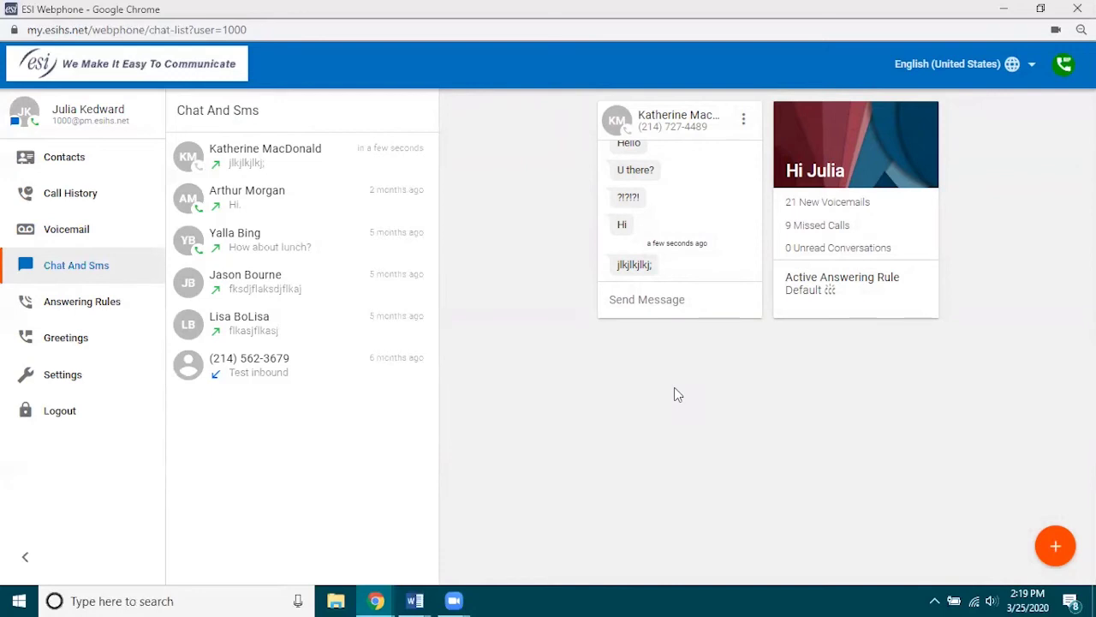
{"action": "left_click", "coordinate": [745, 122]}
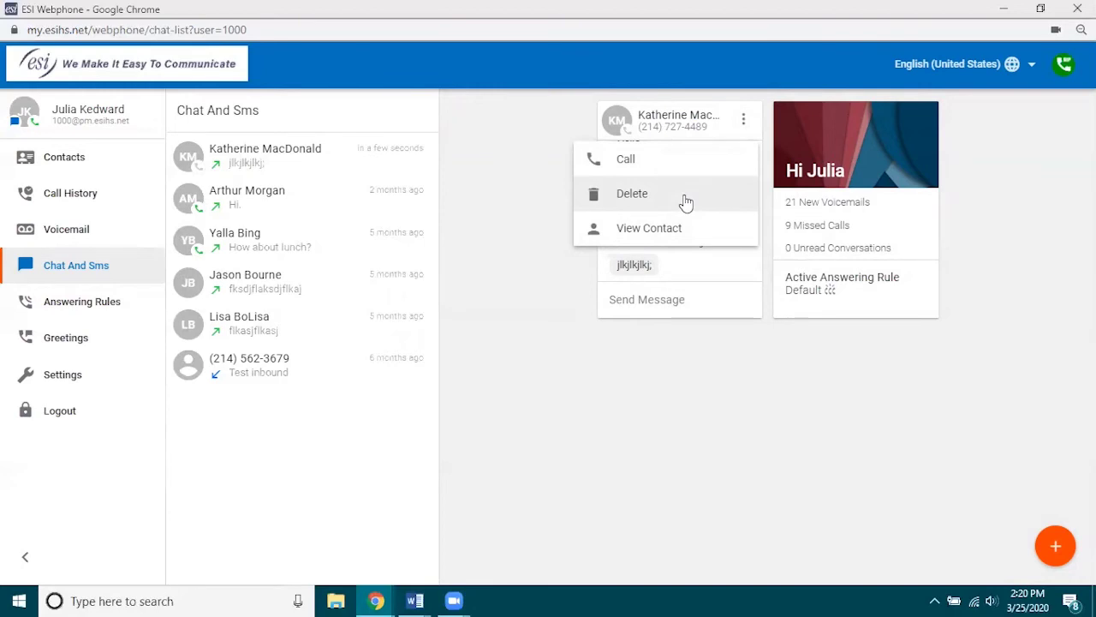
{"action": "left_click", "coordinate": [533, 279]}
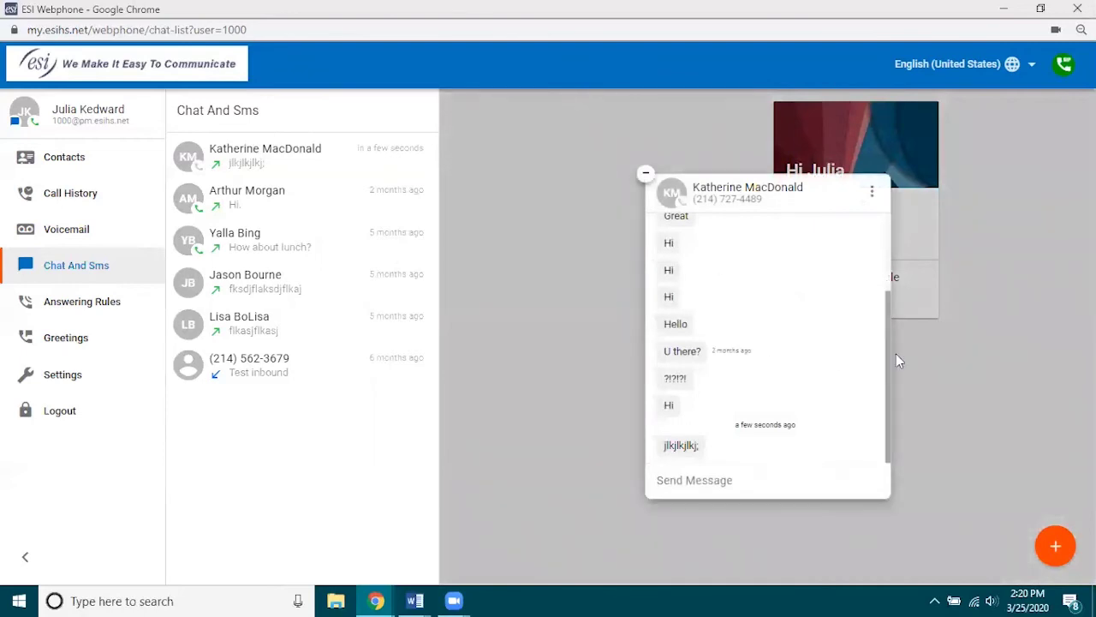
{"action": "left_click_drag", "start_coordinate": [886, 361], "coordinate": [881, 262]}
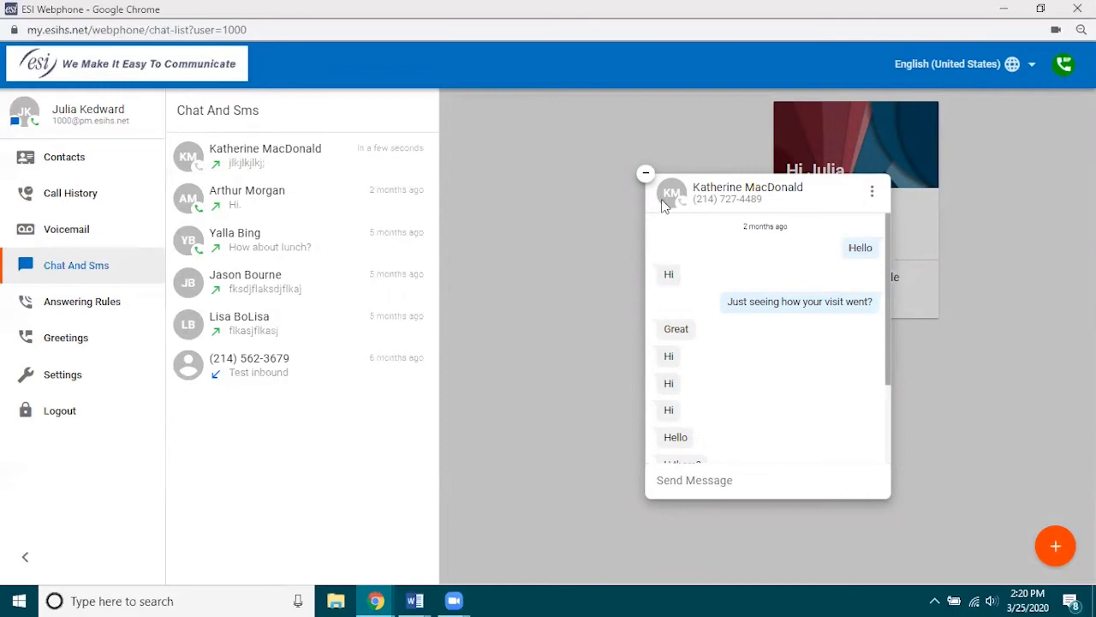
{"action": "left_click", "coordinate": [647, 178]}
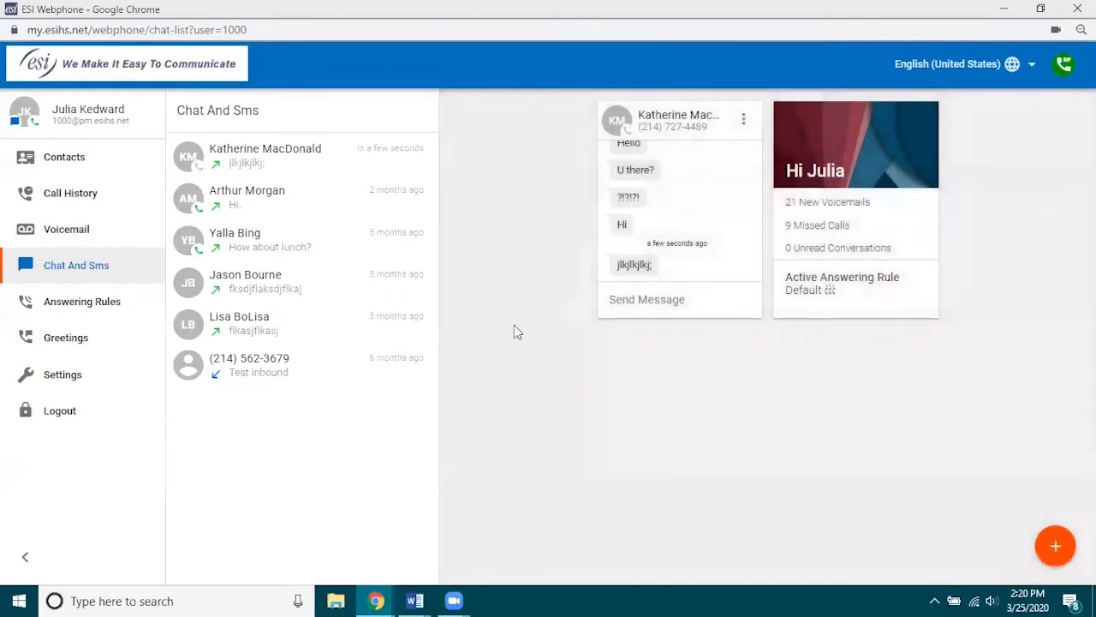
Open the second conversation, send 'jkljkj;', and look at its options menu.
{"action": "left_click", "coordinate": [265, 211]}
{"action": "mouse_move", "coordinate": [677, 250]}
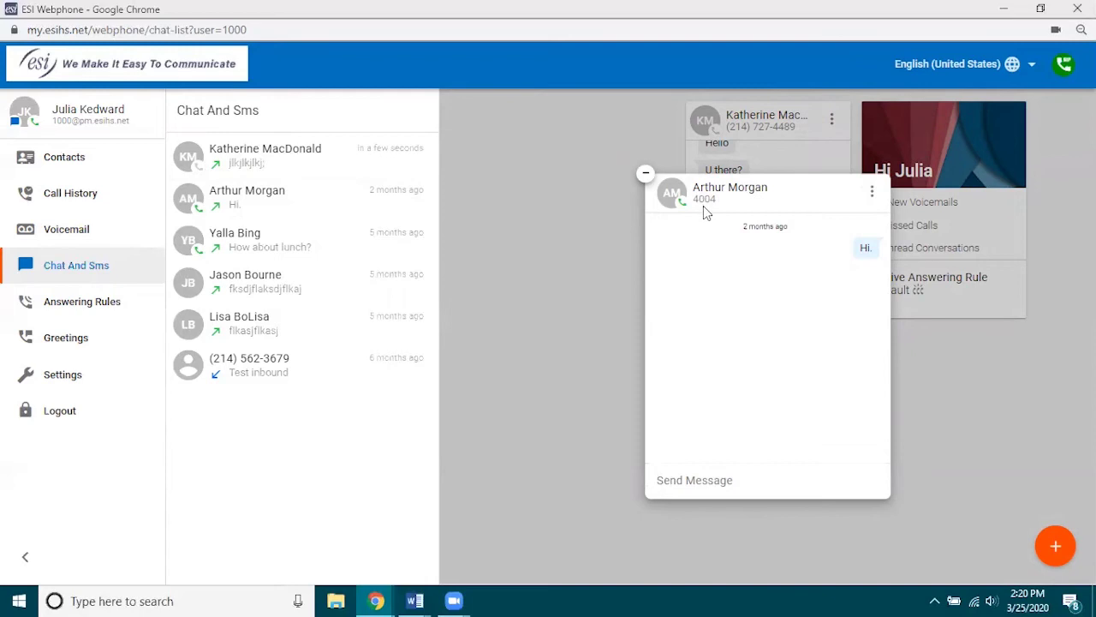
{"action": "type", "text": "jkljkj;"}
{"action": "key", "text": "Return"}
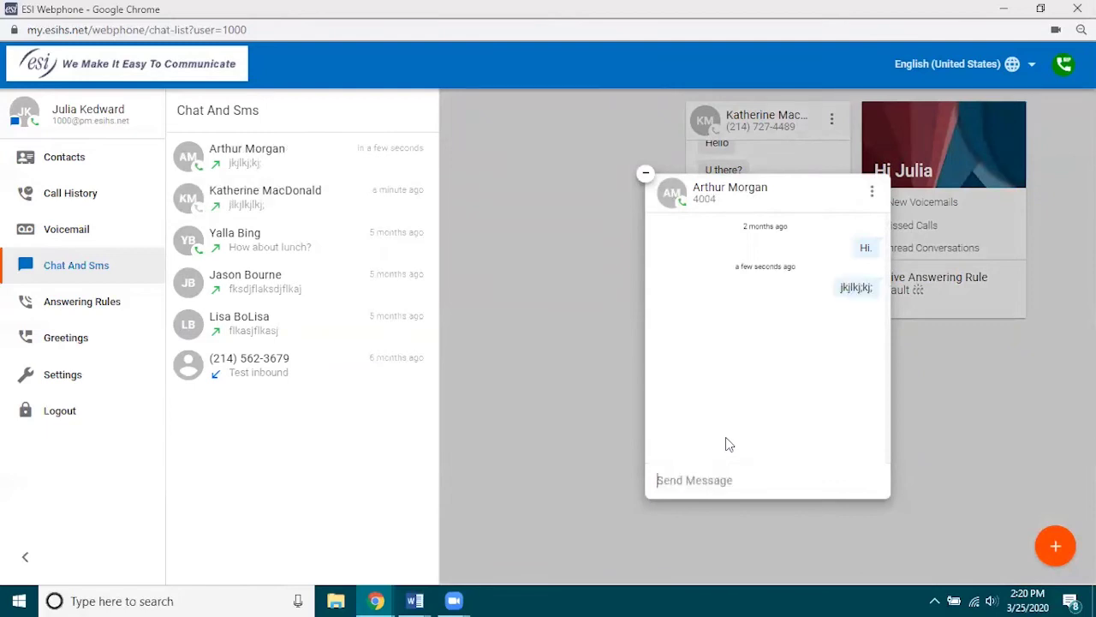
{"action": "left_click", "coordinate": [872, 192]}
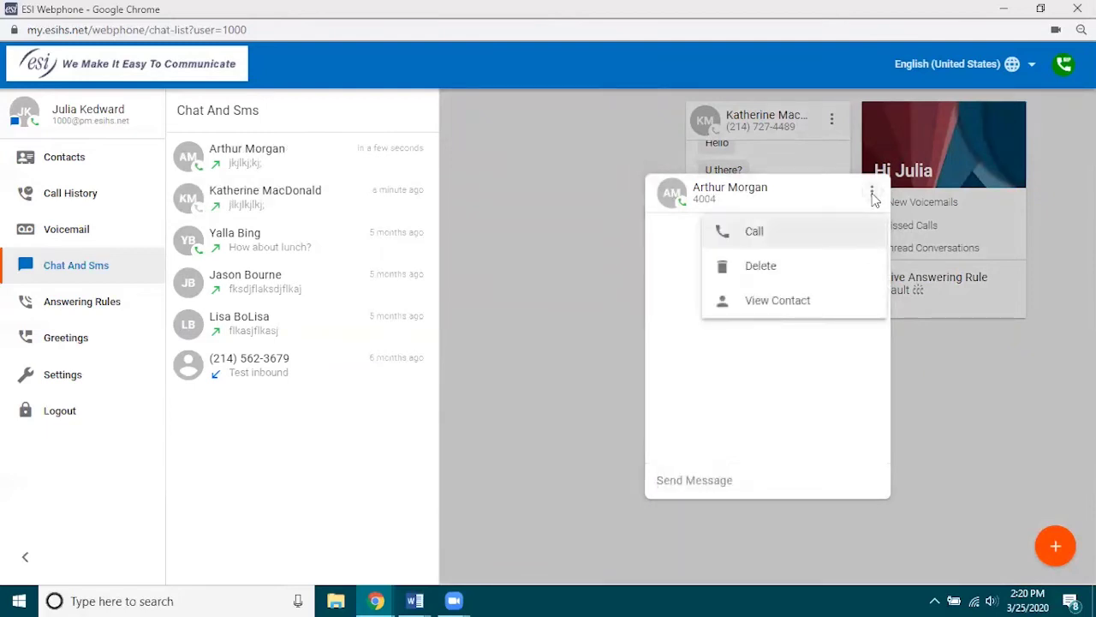
{"action": "left_click", "coordinate": [583, 251]}
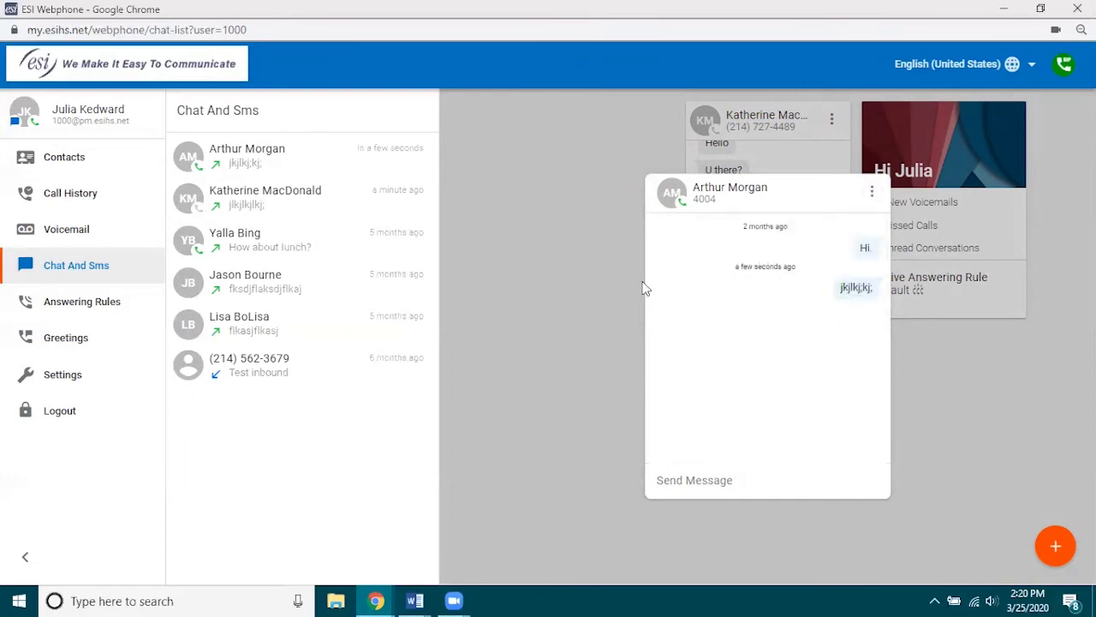
{"action": "mouse_move", "coordinate": [655, 193]}
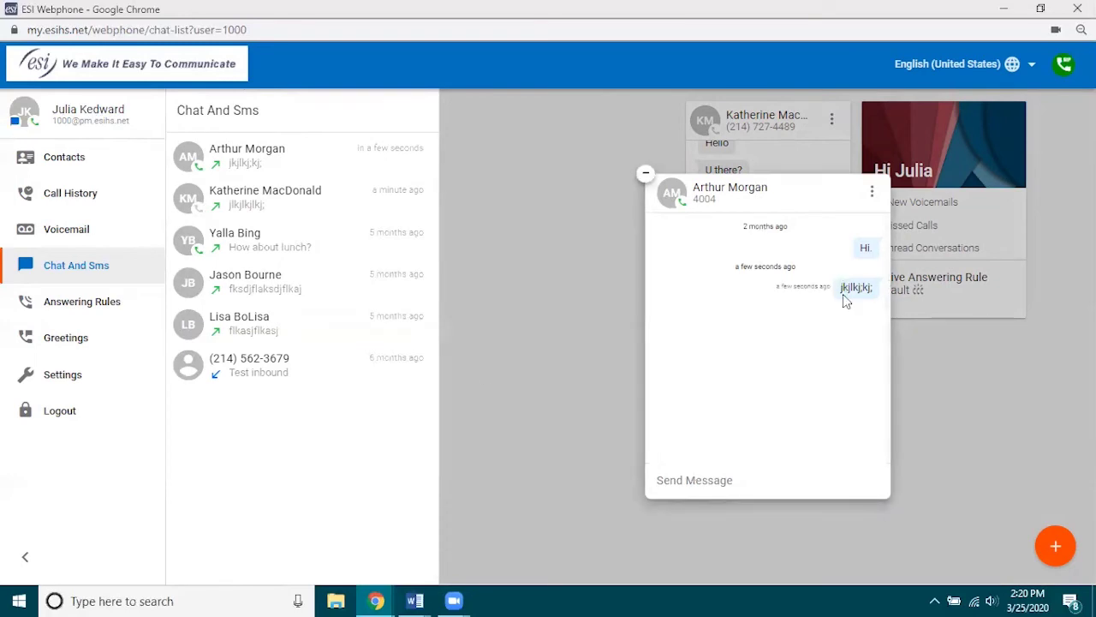
Dock the second chat as a card and expand the orange + quick actions.
{"action": "left_click", "coordinate": [645, 177]}
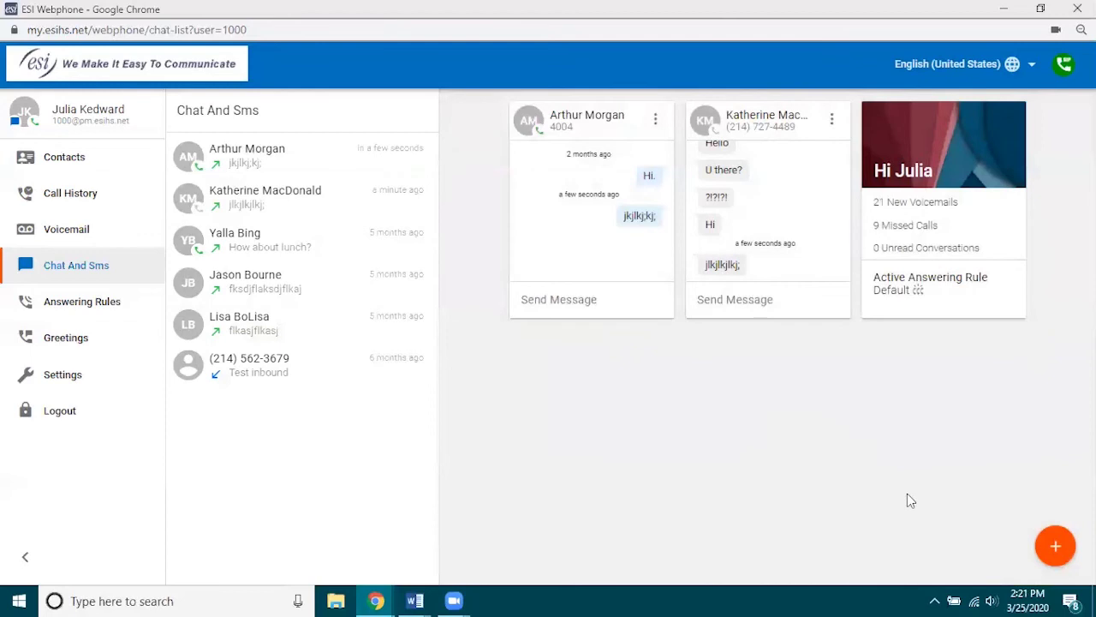
{"action": "left_click", "coordinate": [1056, 548]}
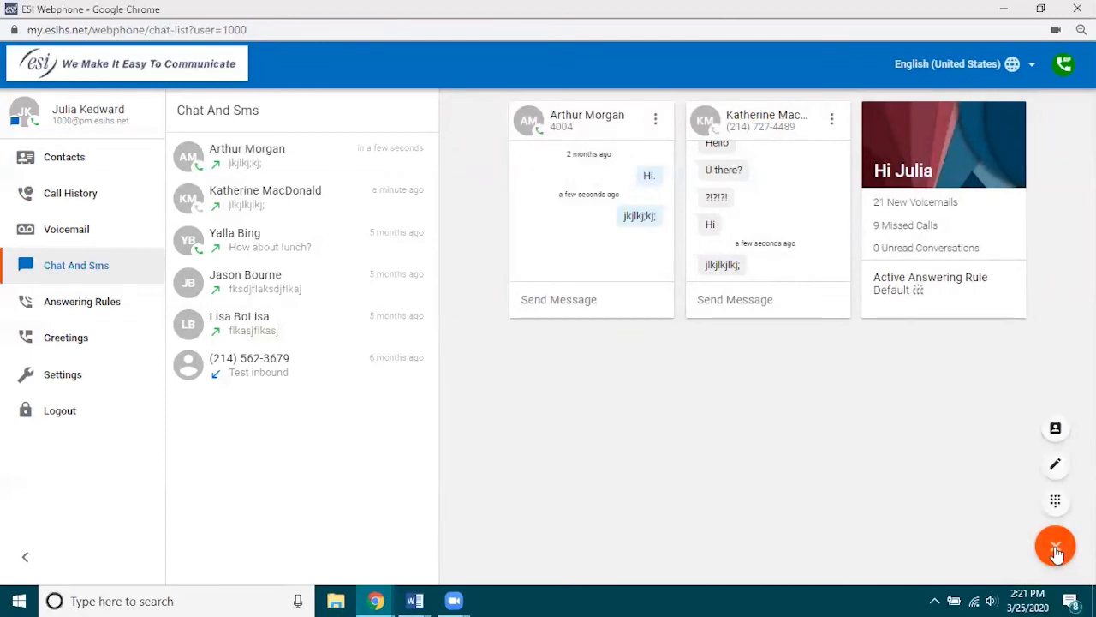
Start a new conversation by searching part of the contact's name and picking the first match.
{"action": "left_click", "coordinate": [1057, 468]}
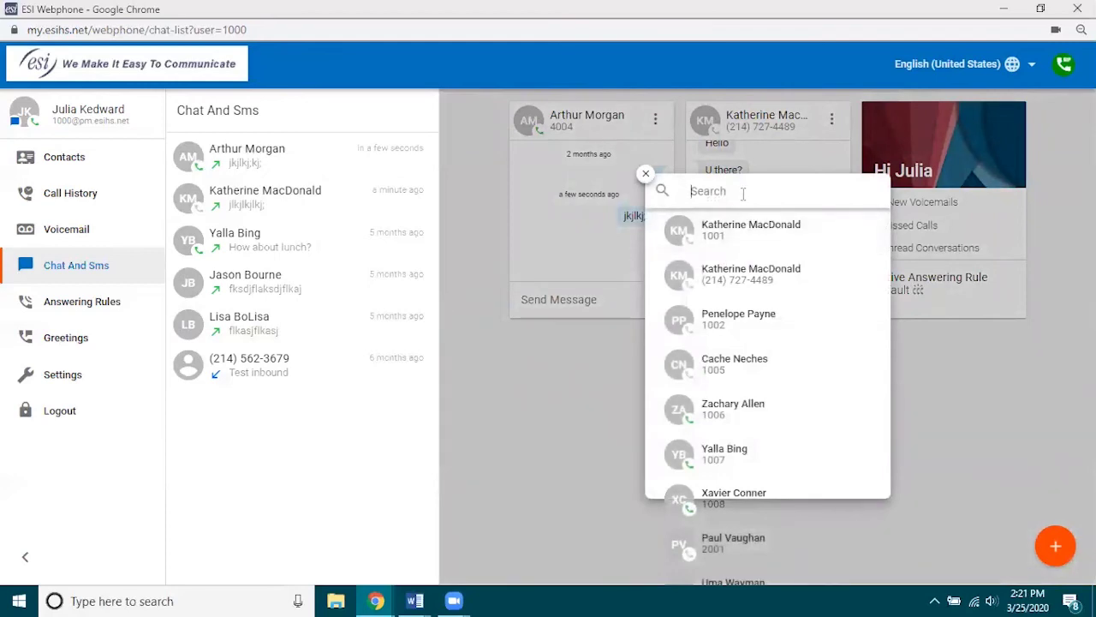
{"action": "type", "text": "pip"}
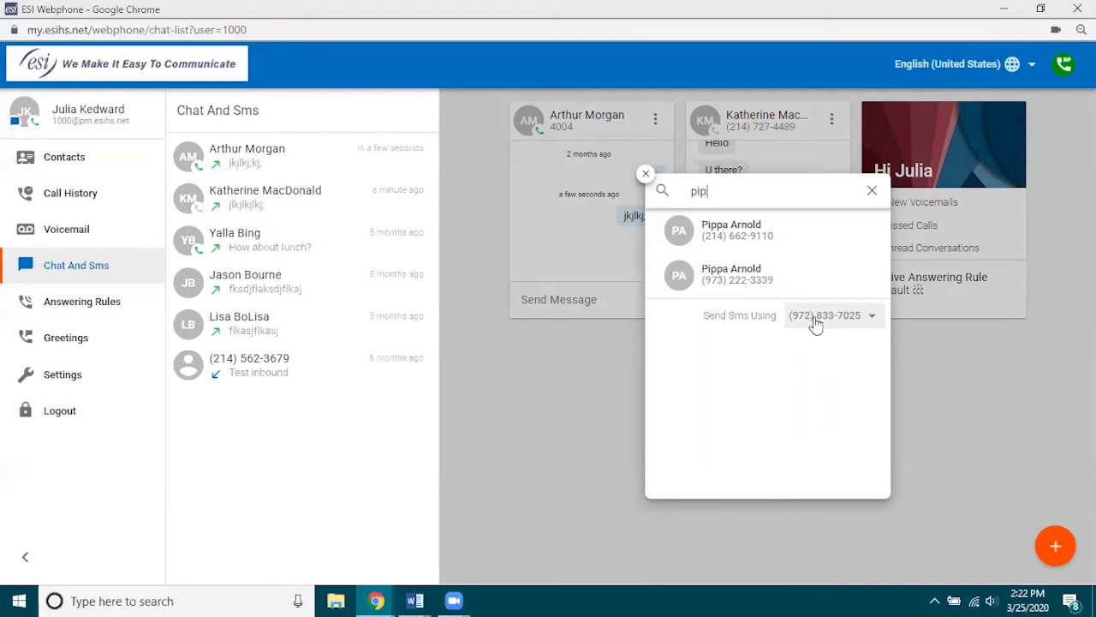
{"action": "left_click", "coordinate": [750, 230]}
Send the first message 'jkjhlkjhiuhiu' to the newly chosen contact.
{"action": "left_click", "coordinate": [746, 480]}
{"action": "type", "text": "jkjhlkjhiuhiu"}
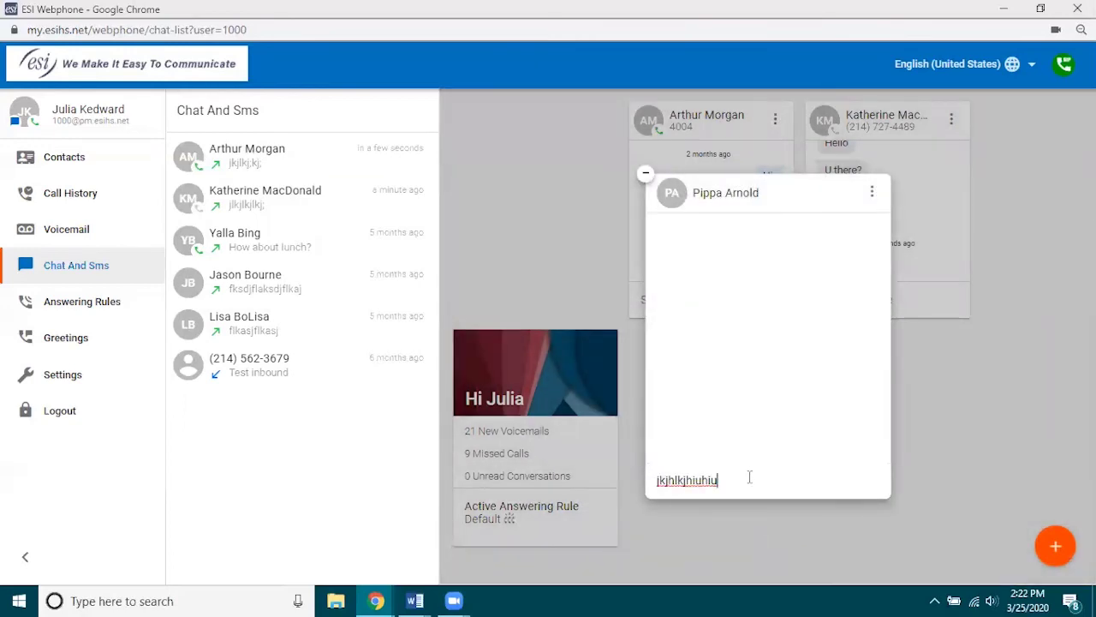
{"action": "key", "text": "Return"}
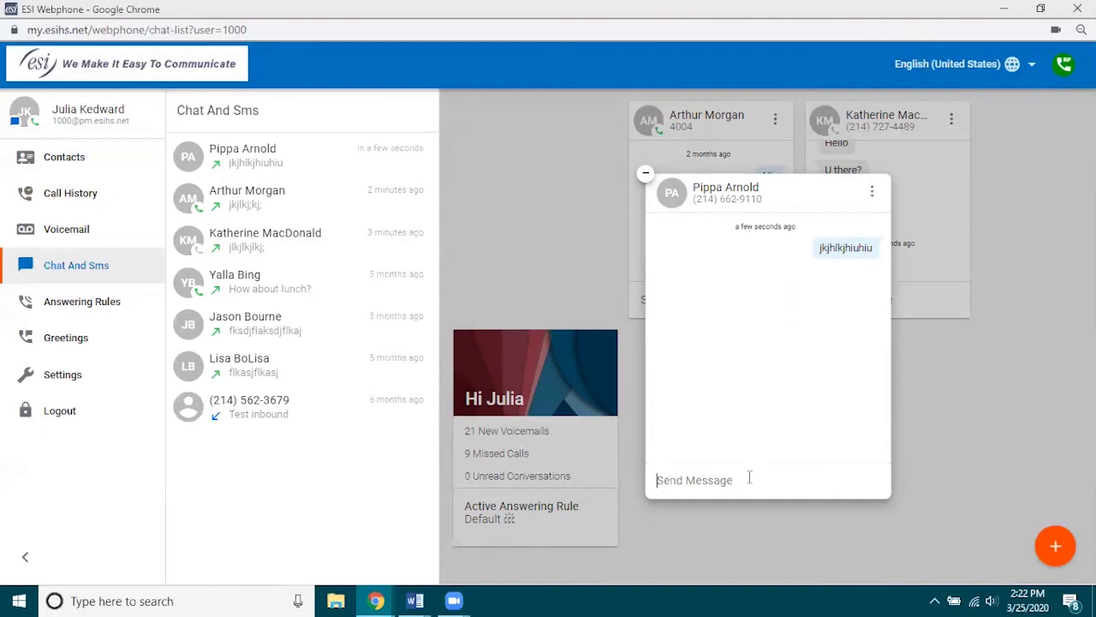
Dock the new conversation as a card and show the Answering Rules list with its Default rule.
{"action": "mouse_move", "coordinate": [644, 176]}
{"action": "left_click", "coordinate": [646, 178]}
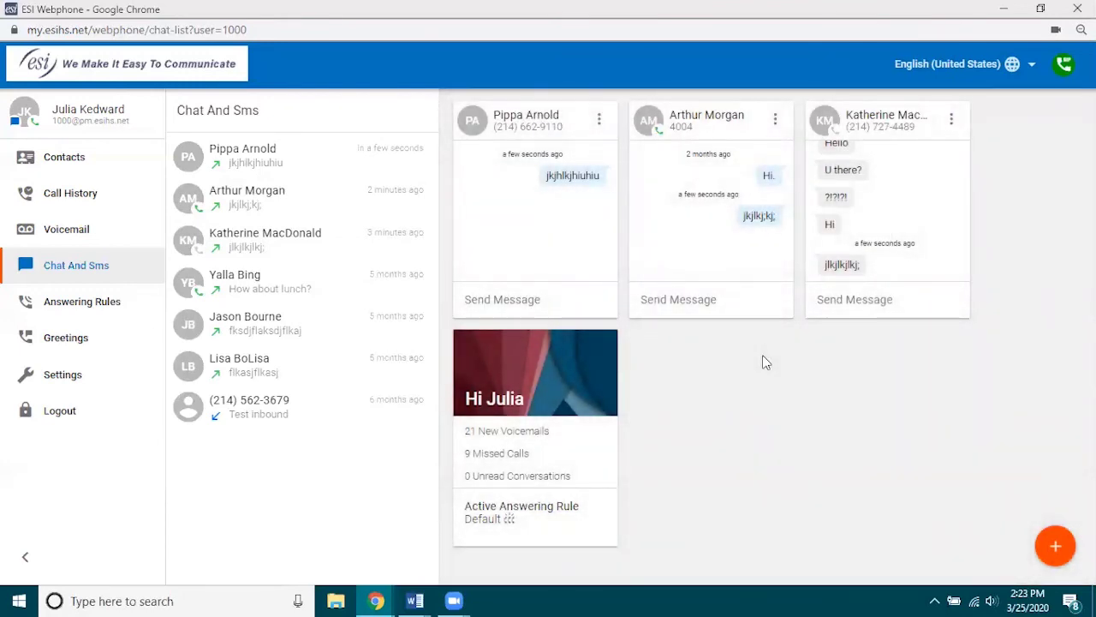
{"action": "left_click", "coordinate": [92, 316]}
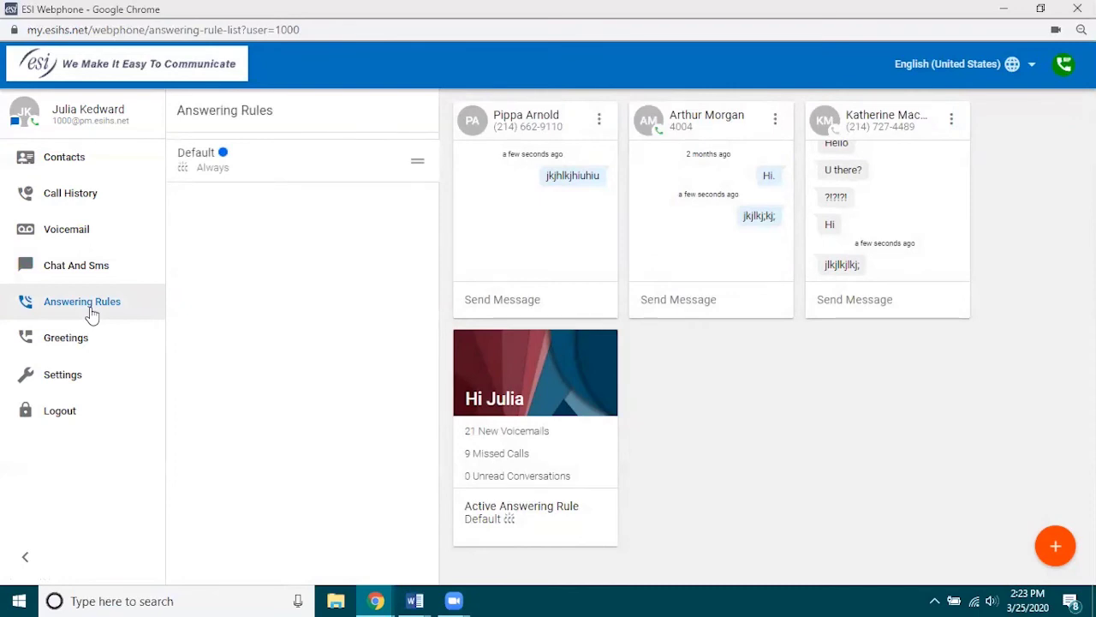
Check the User Portal's Answering Rules page, with only the Default rule, then return to Webphone.
{"action": "key", "text": "alt+Tab"}
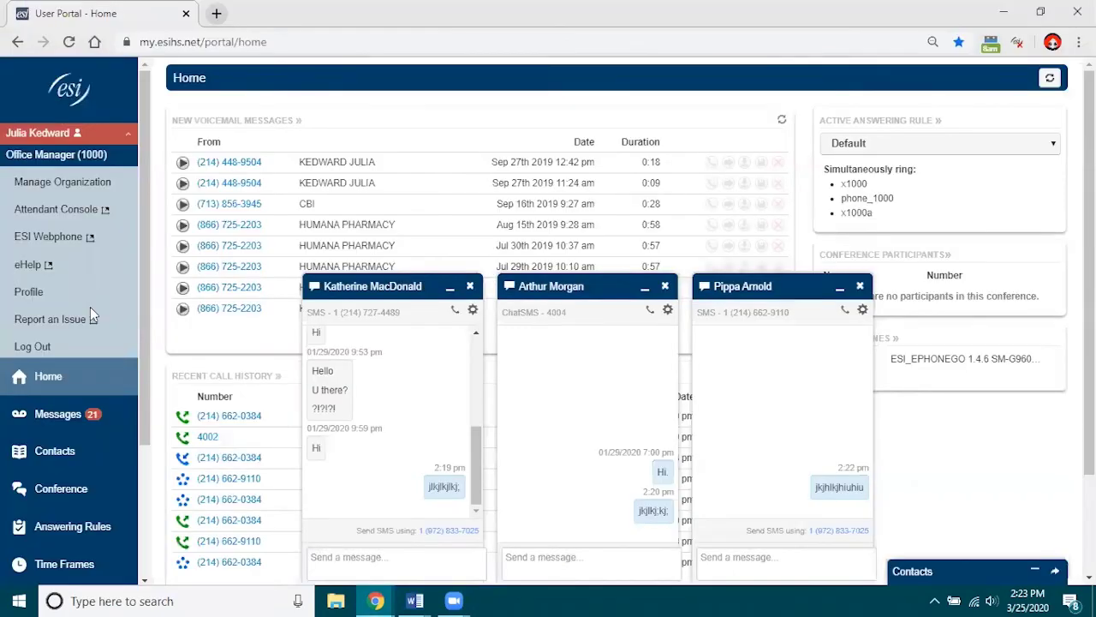
{"action": "left_click", "coordinate": [59, 137]}
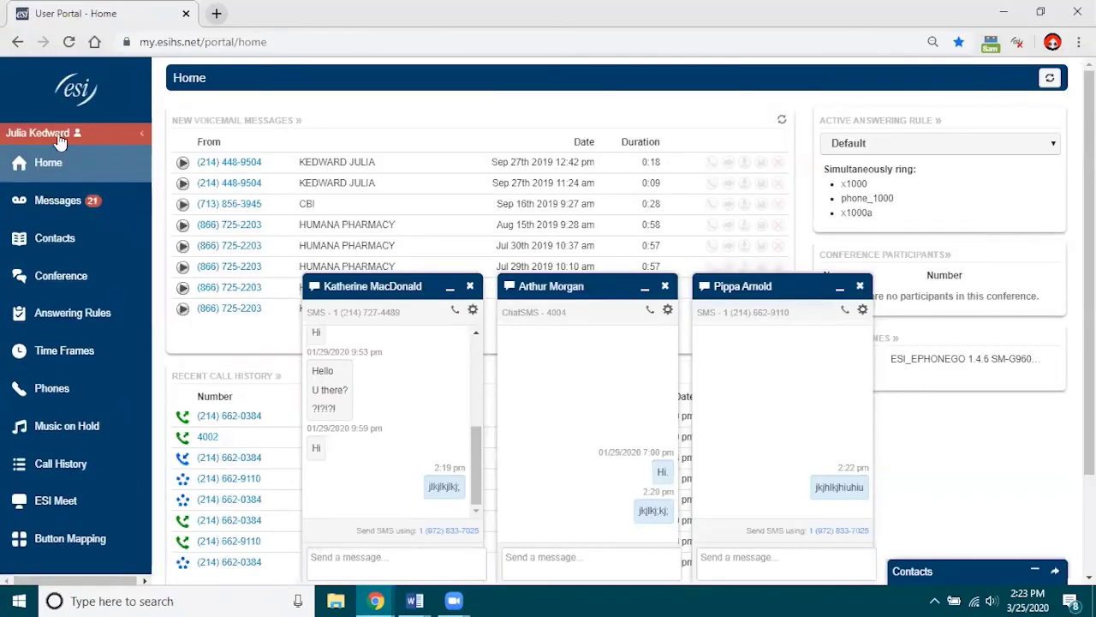
{"action": "left_click", "coordinate": [63, 312]}
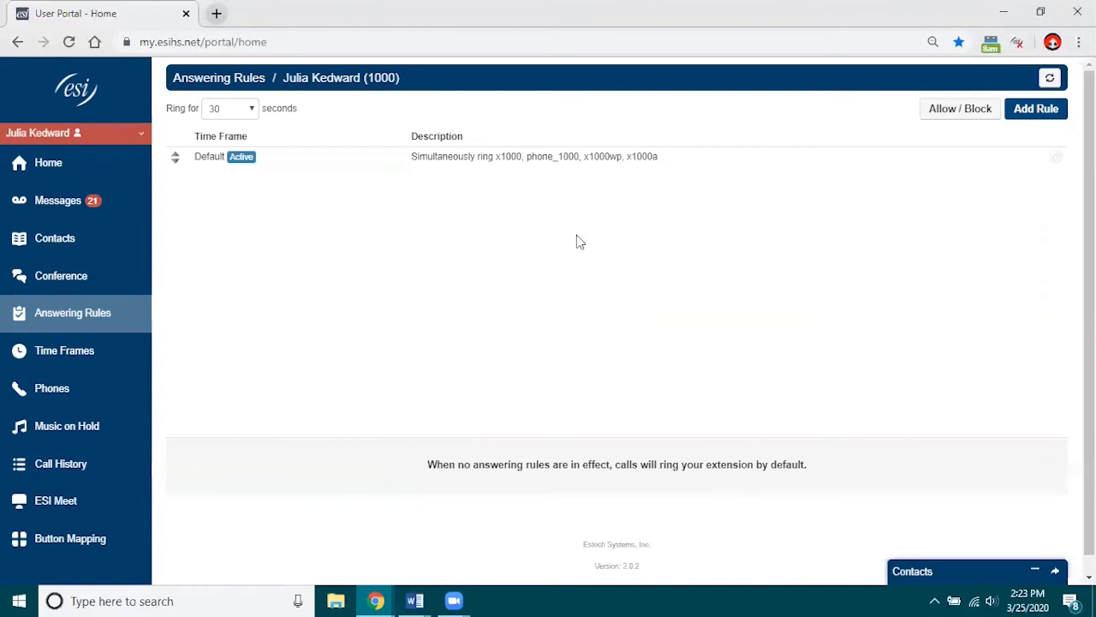
{"action": "key", "text": "alt+Tab"}
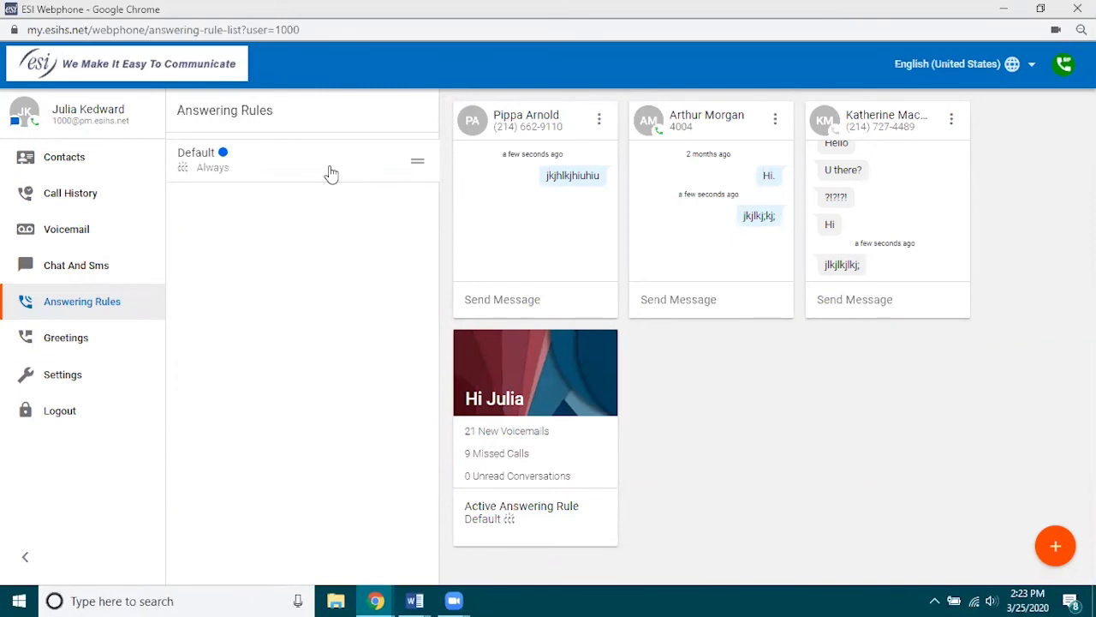
{"action": "mouse_move", "coordinate": [418, 161]}
{"action": "left_mouse_down"}
{"action": "mouse_move", "coordinate": [416, 247]}
{"action": "mouse_move", "coordinate": [417, 167]}
{"action": "left_mouse_up"}
Show the Greetings page listing the Normal_Business_Hours and Lunch greetings.
{"action": "left_click", "coordinate": [55, 344]}
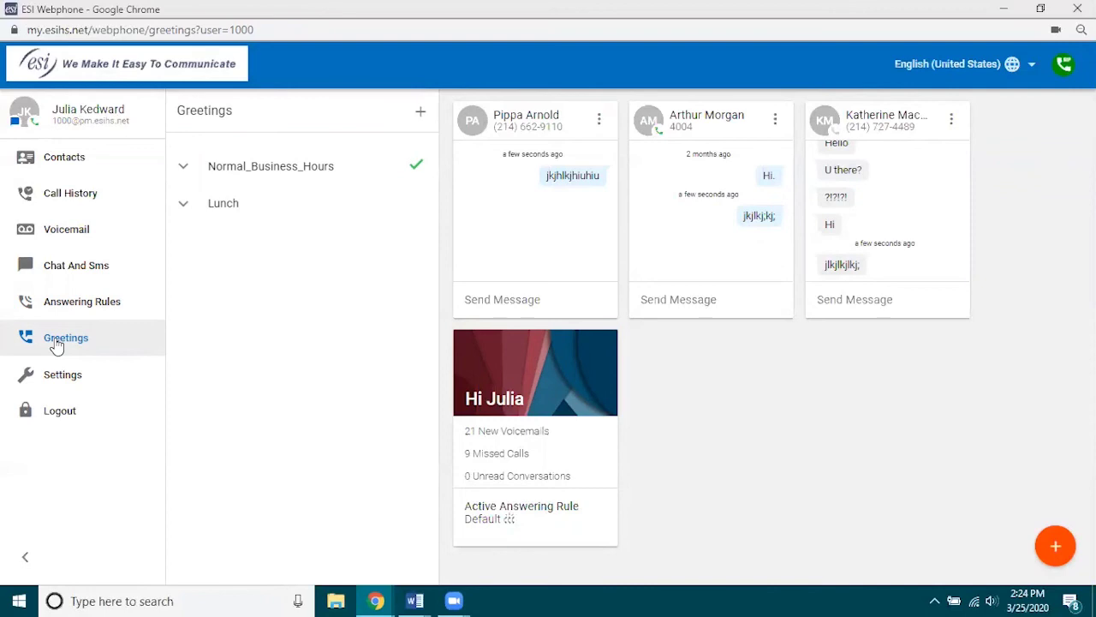
{"action": "left_click", "coordinate": [56, 342]}
Start a new greeting and name it 'Lunch Time'.
{"action": "left_click", "coordinate": [420, 116]}
{"action": "left_click", "coordinate": [283, 180]}
{"action": "type", "text": "Lunch Time"}
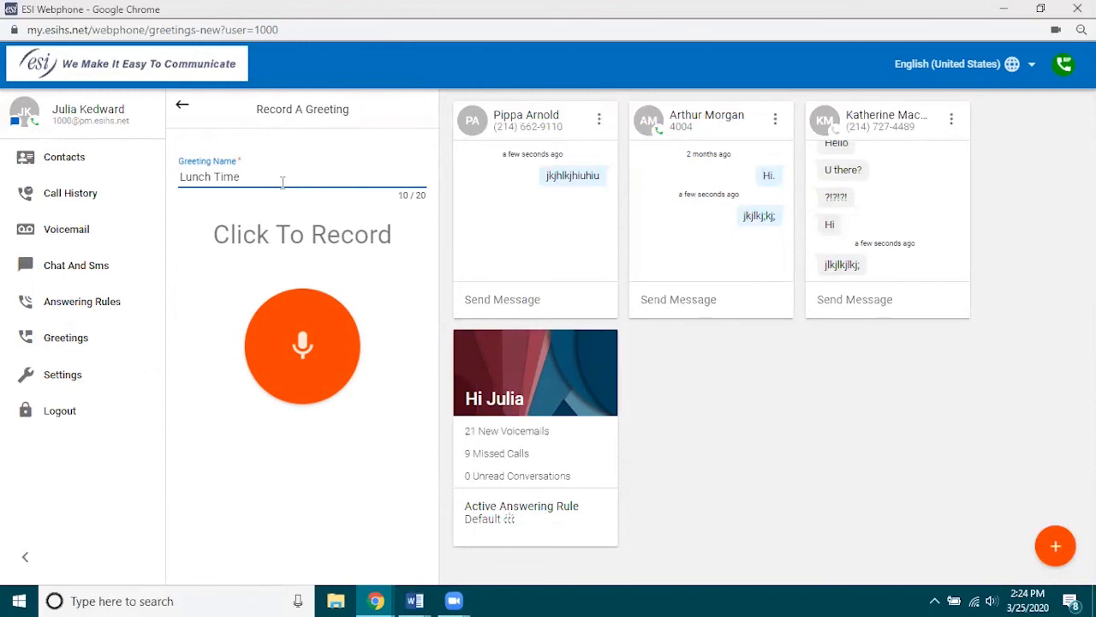
Record 7 seconds of greeting audio and save the Lunch Time greeting.
{"action": "left_click", "coordinate": [301, 344]}
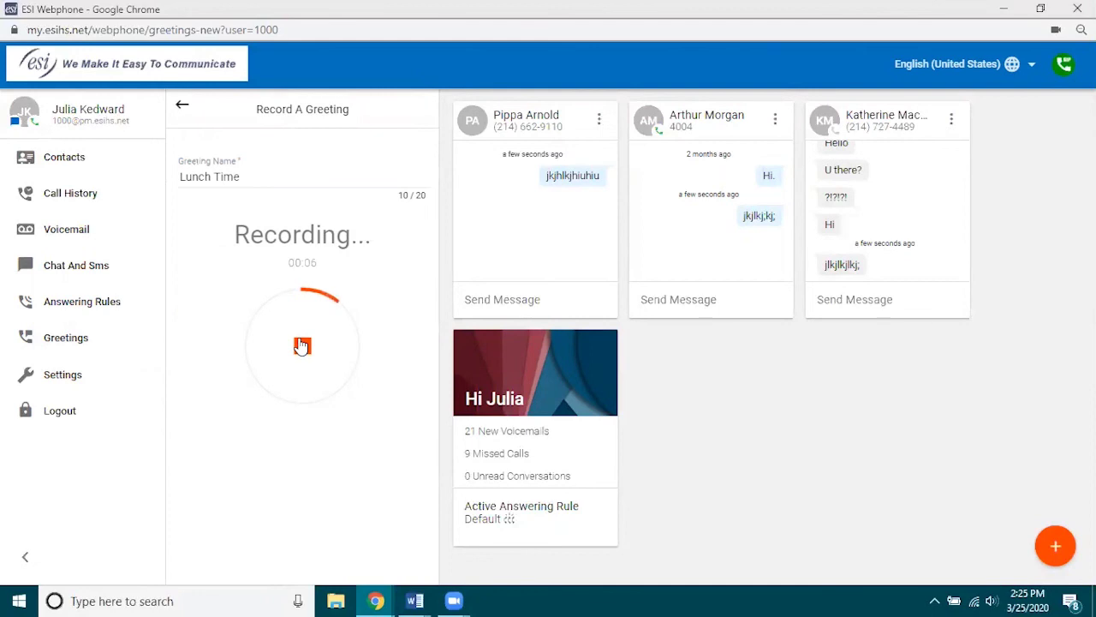
{"action": "left_click", "coordinate": [302, 346]}
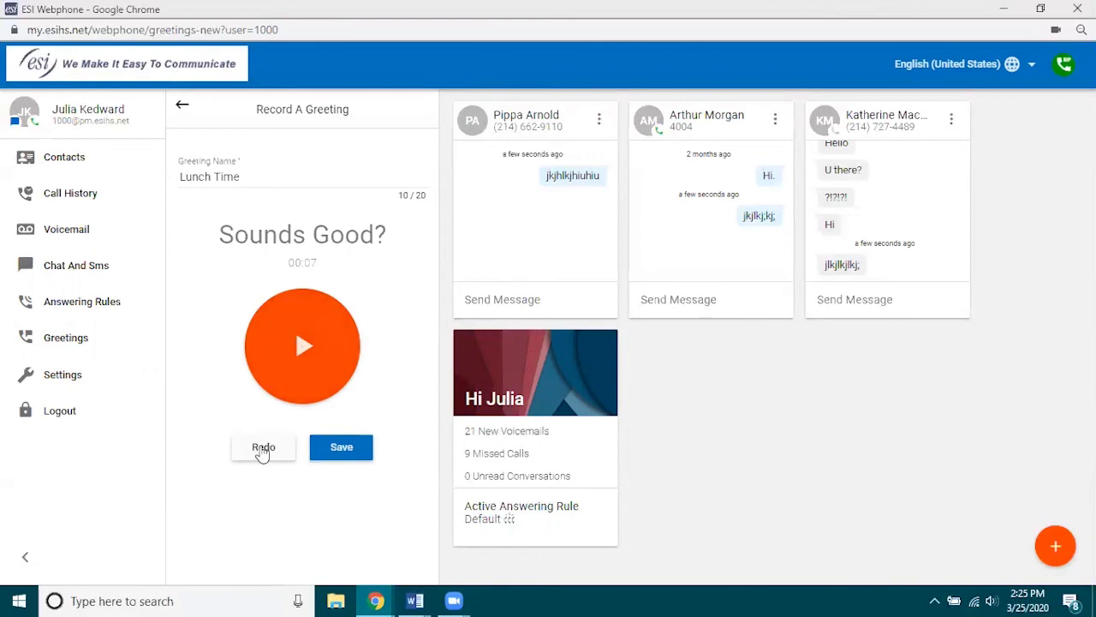
{"action": "left_click", "coordinate": [340, 449]}
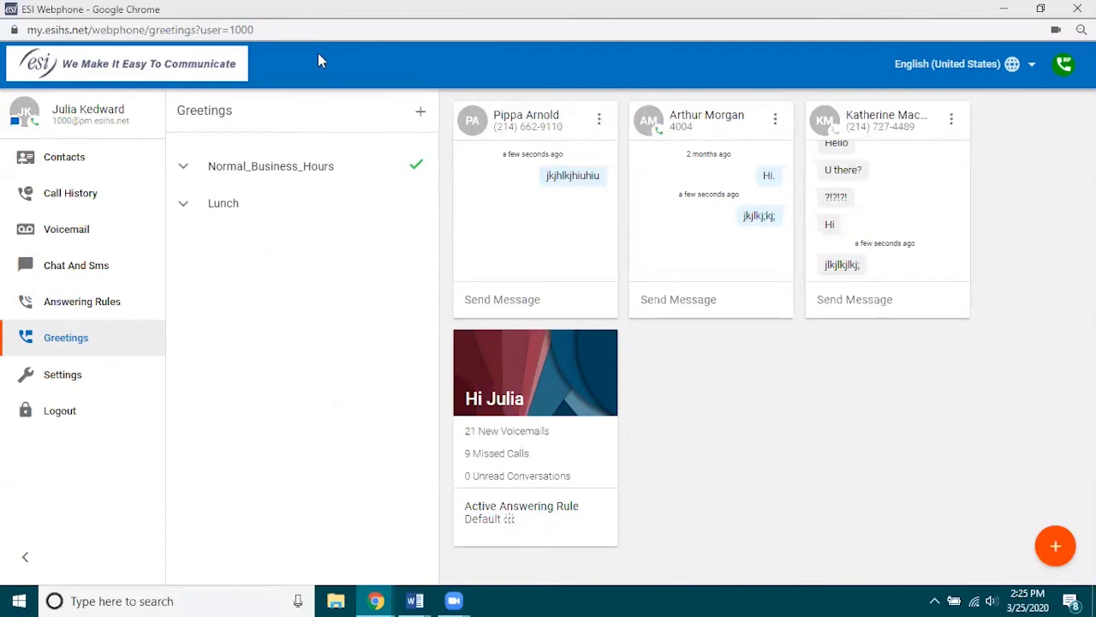
Reload the page so Lunch Time shows in the Greetings list.
{"action": "right_click", "coordinate": [338, 14]}
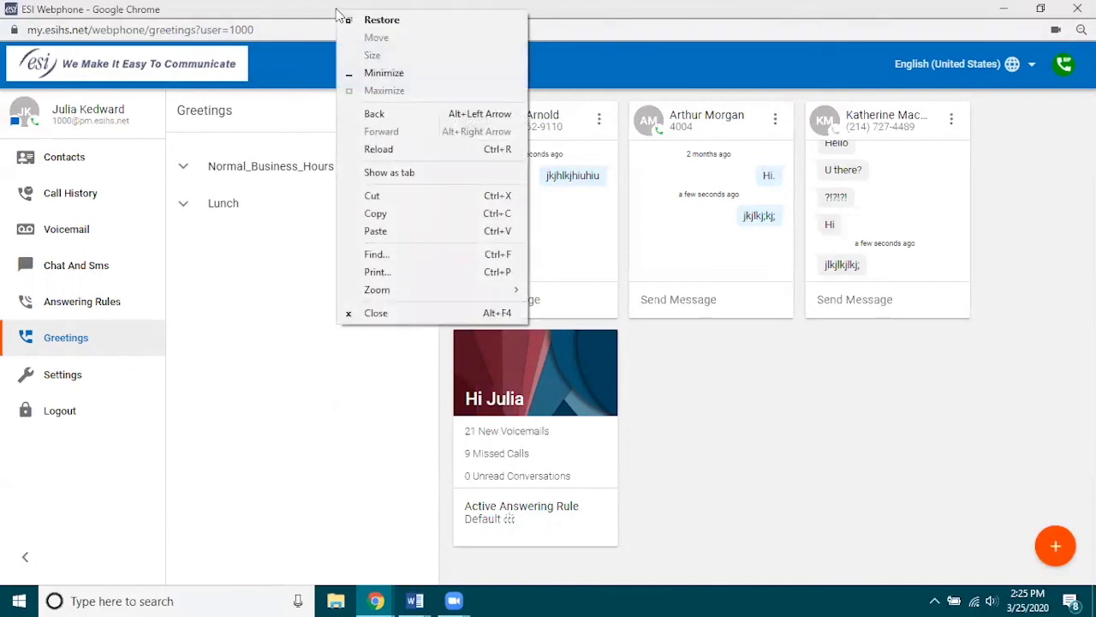
{"action": "left_click", "coordinate": [375, 151]}
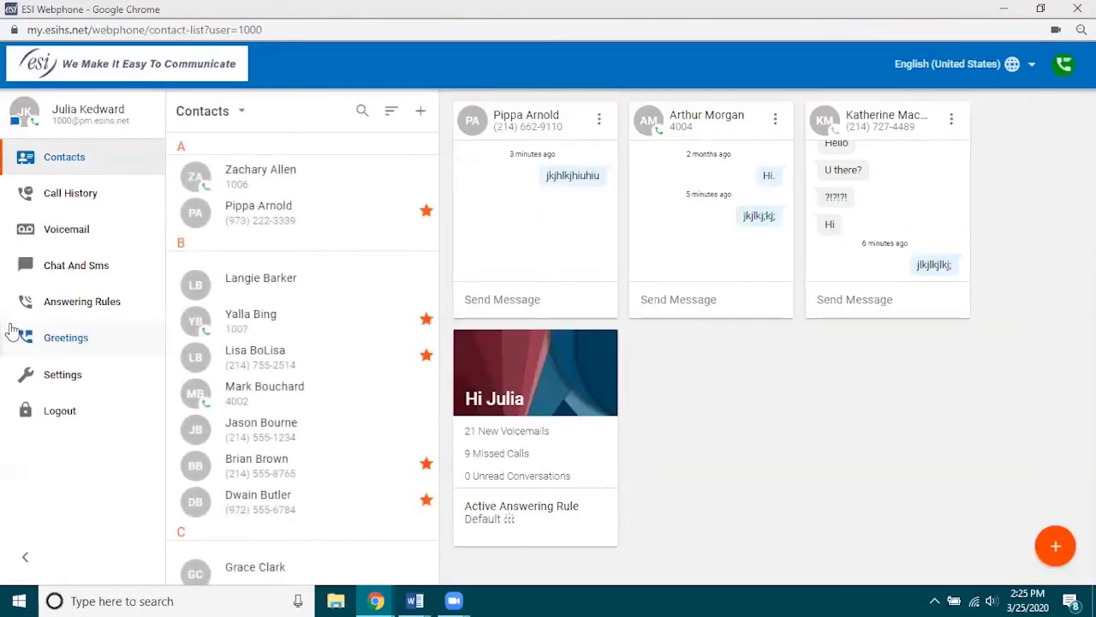
{"action": "left_click", "coordinate": [61, 339]}
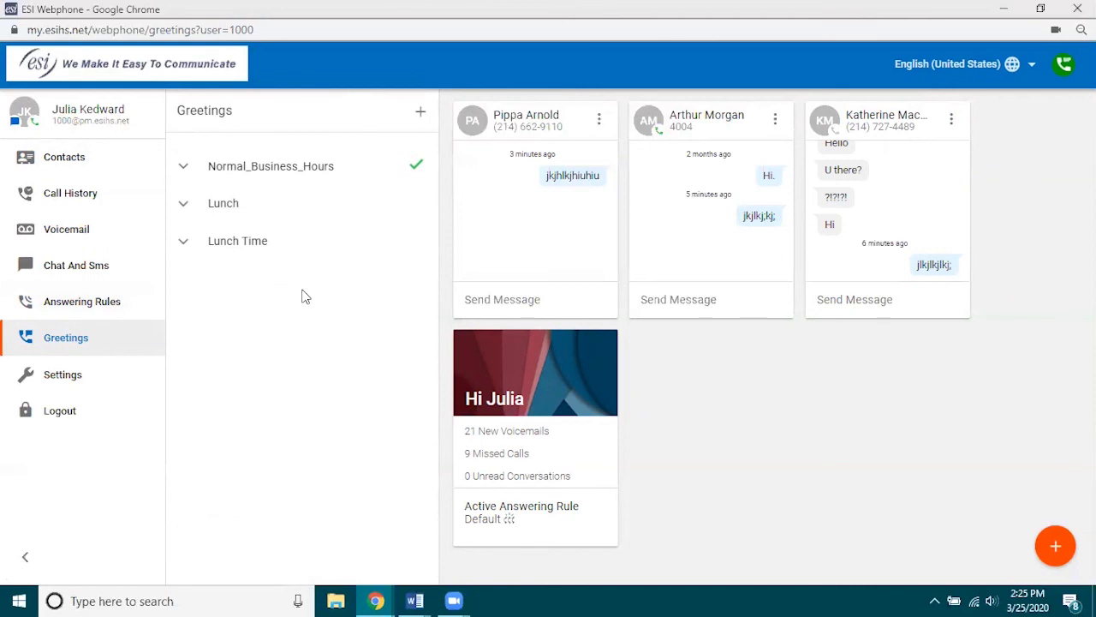
Make Lunch Time the active greeting, then switch back to Normal_Business_Hours.
{"action": "left_click", "coordinate": [247, 248]}
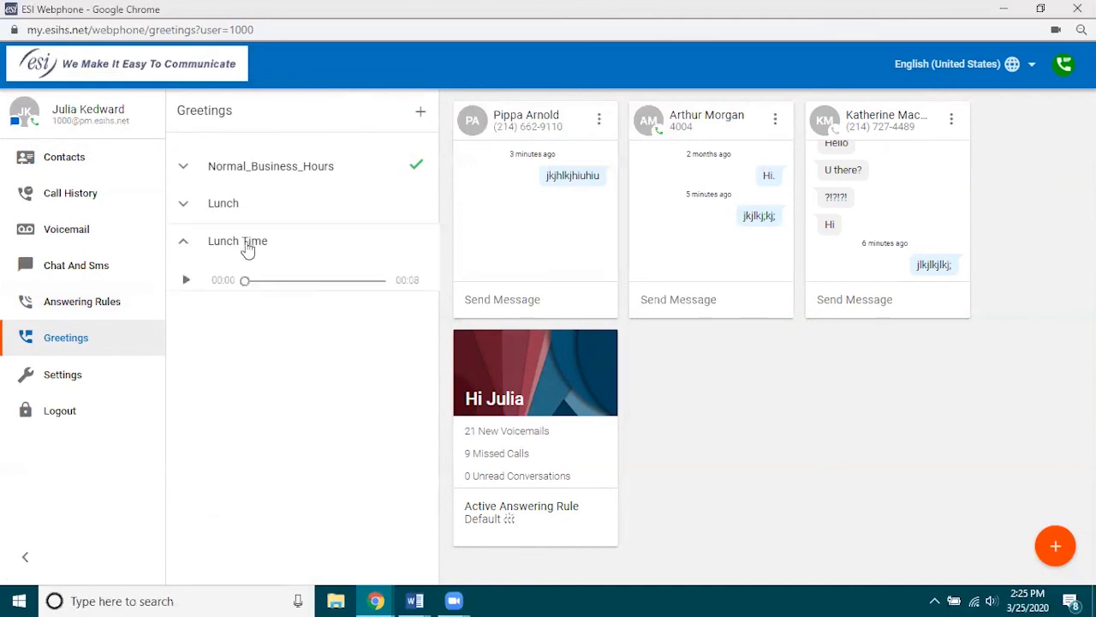
{"action": "left_click", "coordinate": [235, 324]}
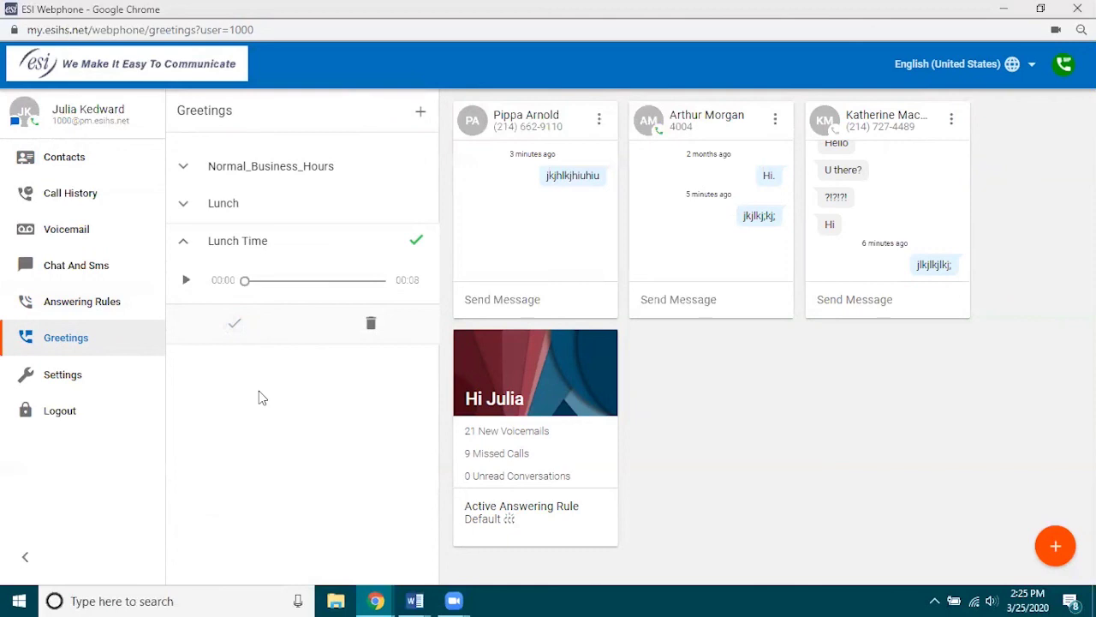
{"action": "left_click", "coordinate": [268, 168]}
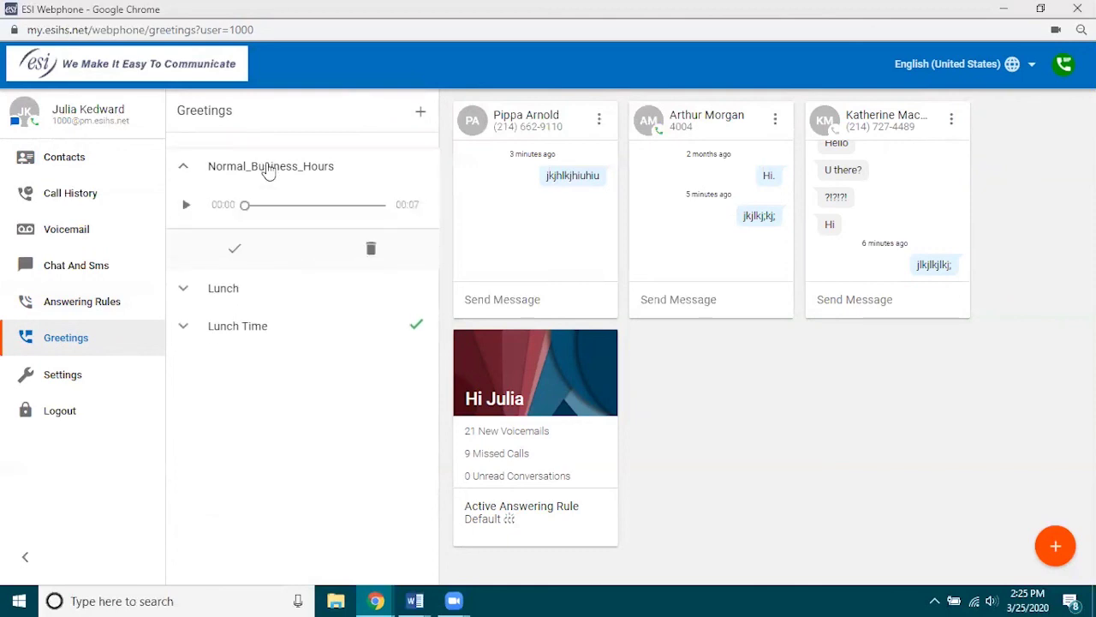
{"action": "left_click", "coordinate": [235, 248]}
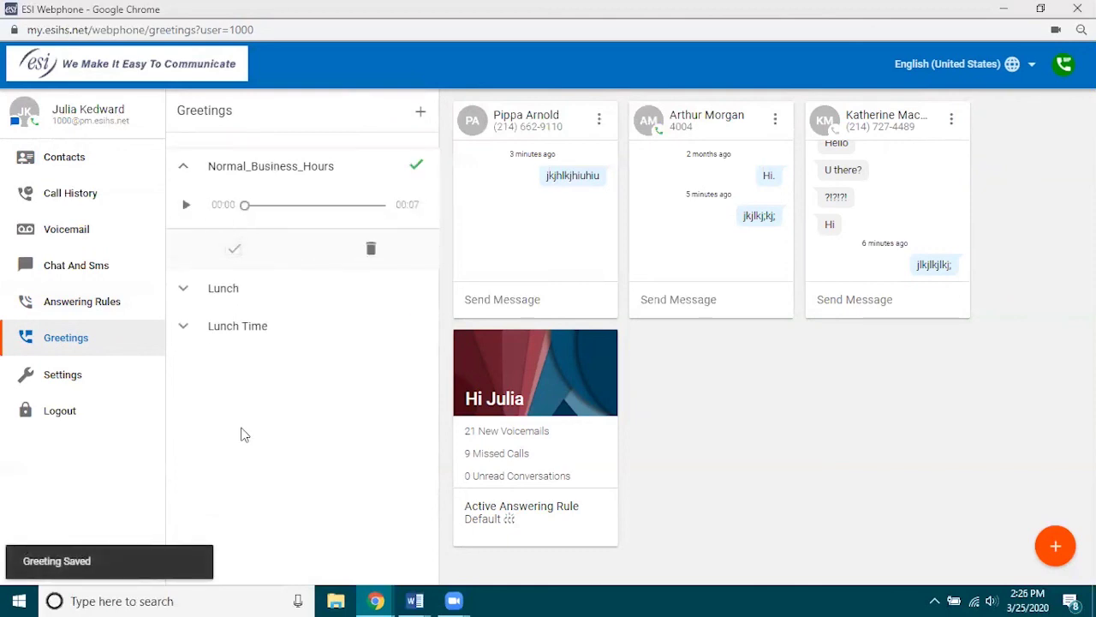
{"action": "left_click", "coordinate": [182, 165]}
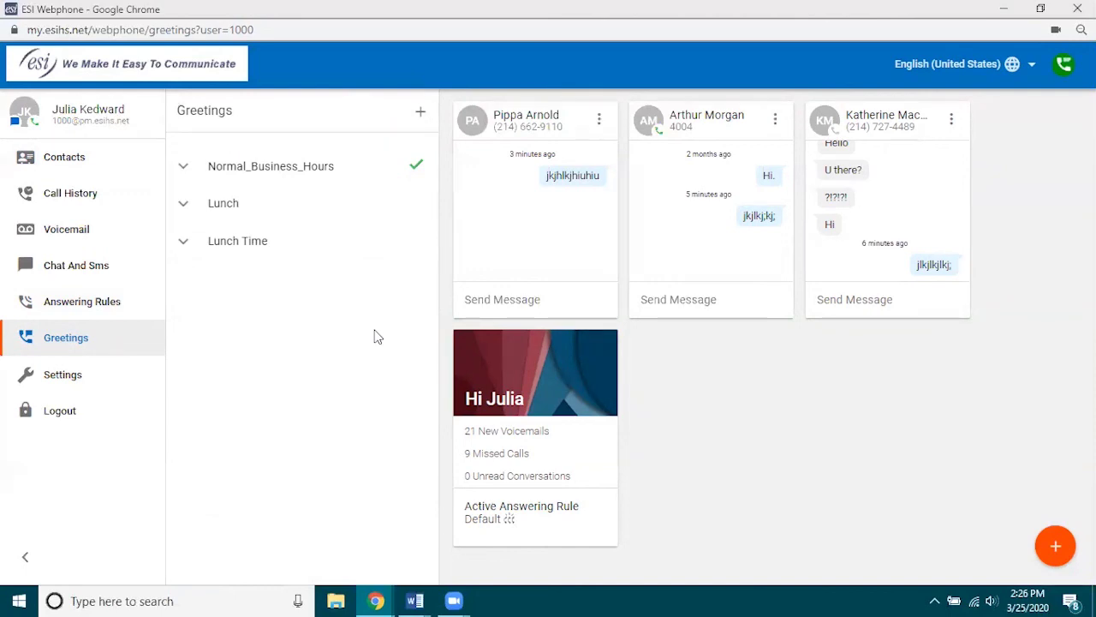
Open the Ringtone list in Settings, showing eight ringtones with Default selected.
{"action": "left_click", "coordinate": [66, 378]}
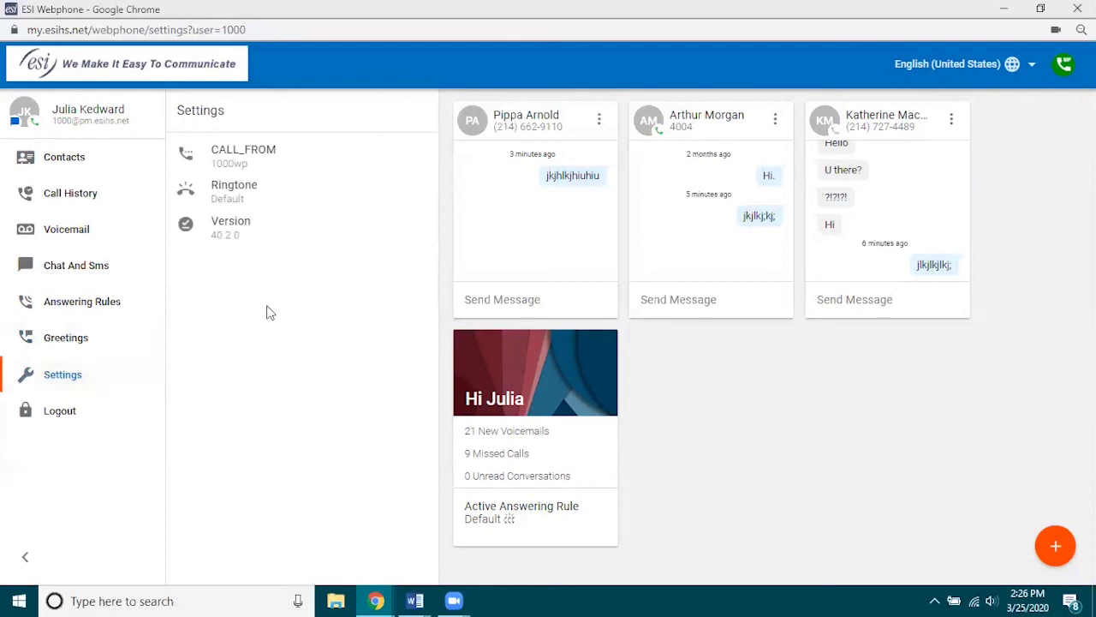
{"action": "left_click", "coordinate": [227, 204]}
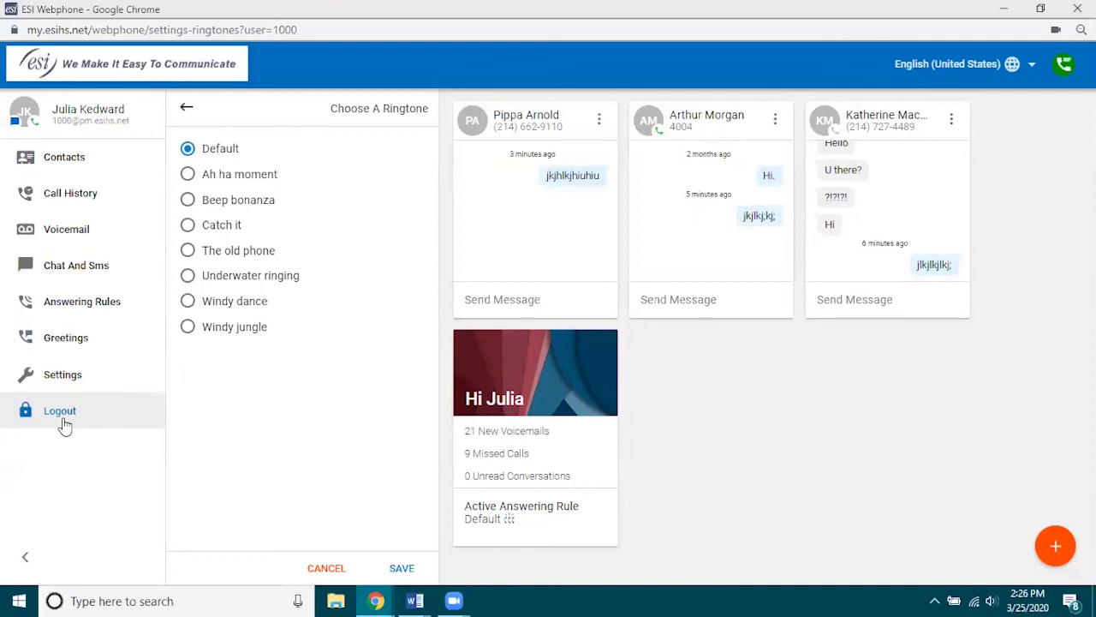
Open the user profile, visit the Gravatar site for a picture, then return to Webphone.
{"action": "left_click", "coordinate": [70, 120]}
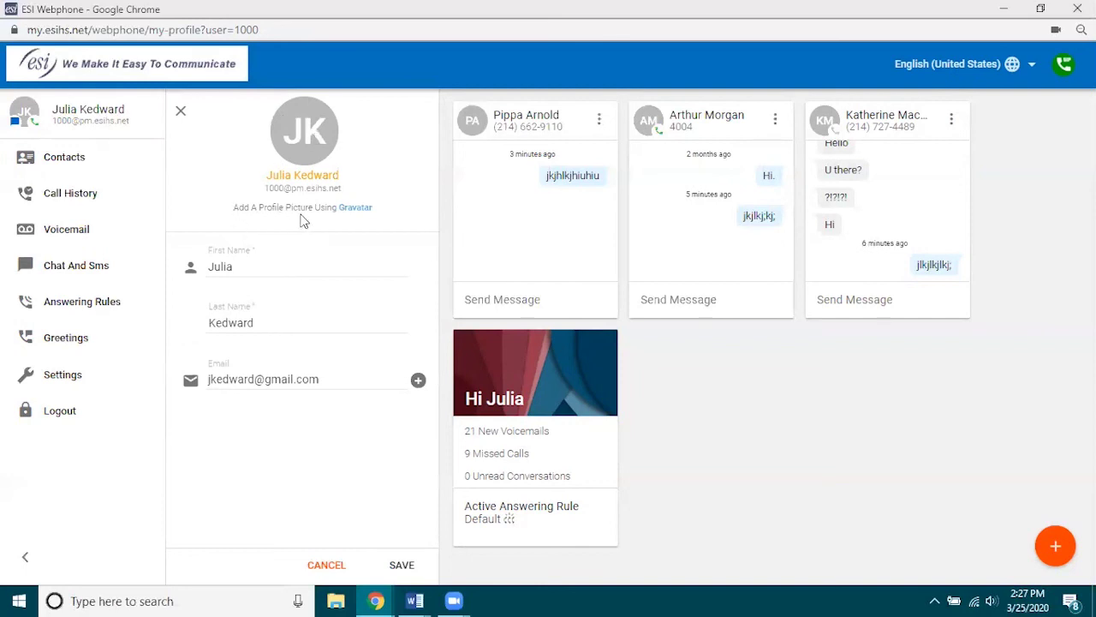
{"action": "left_click", "coordinate": [355, 210]}
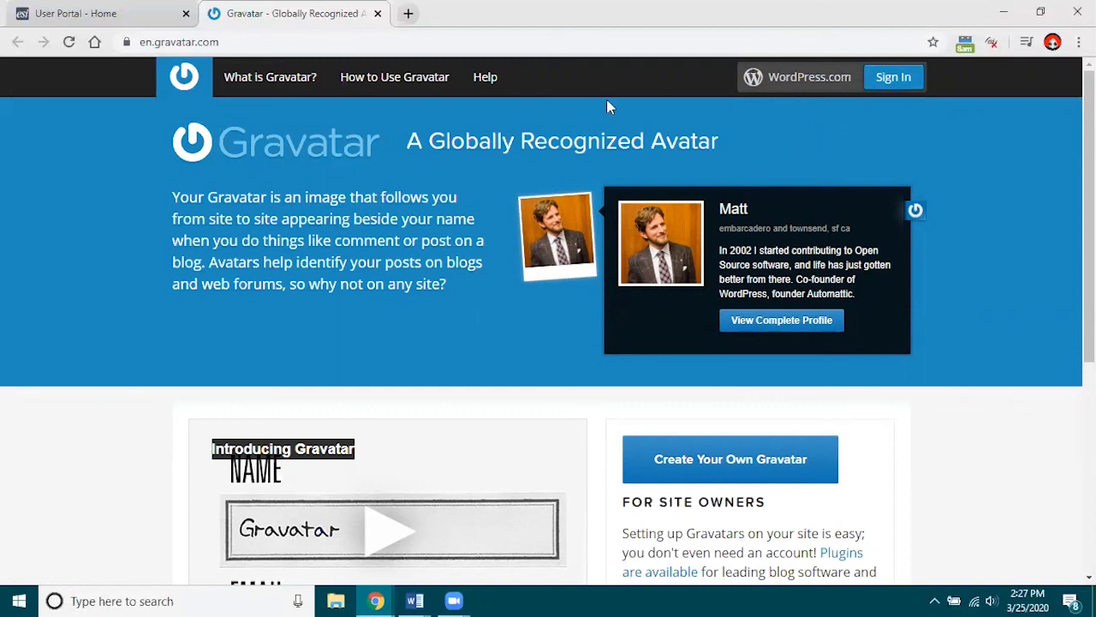
{"action": "left_click", "coordinate": [137, 13]}
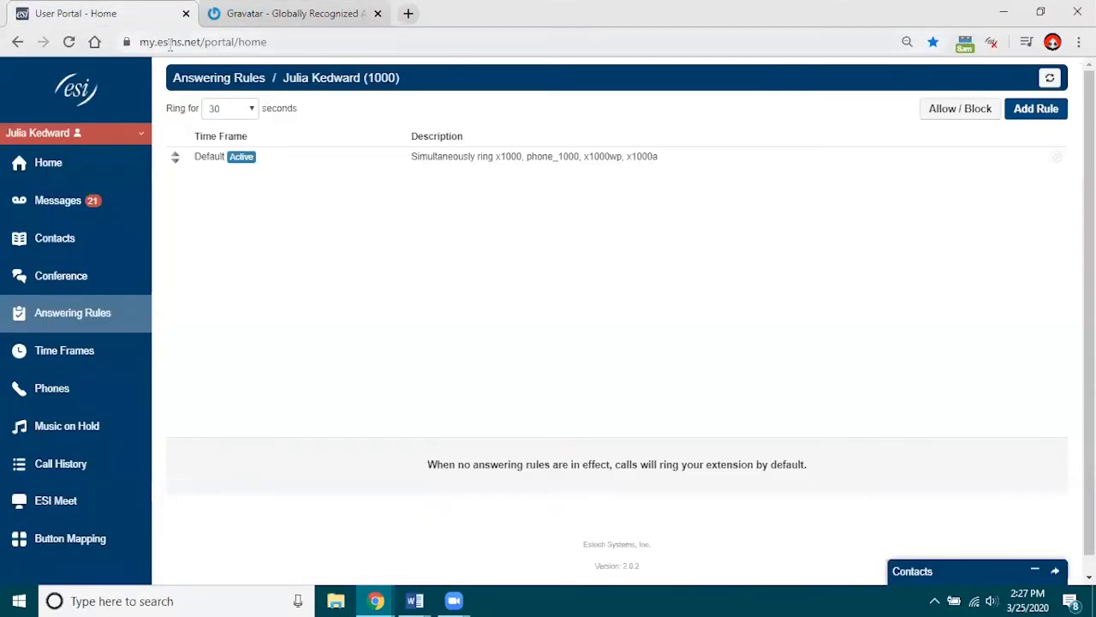
{"action": "left_click", "coordinate": [297, 11]}
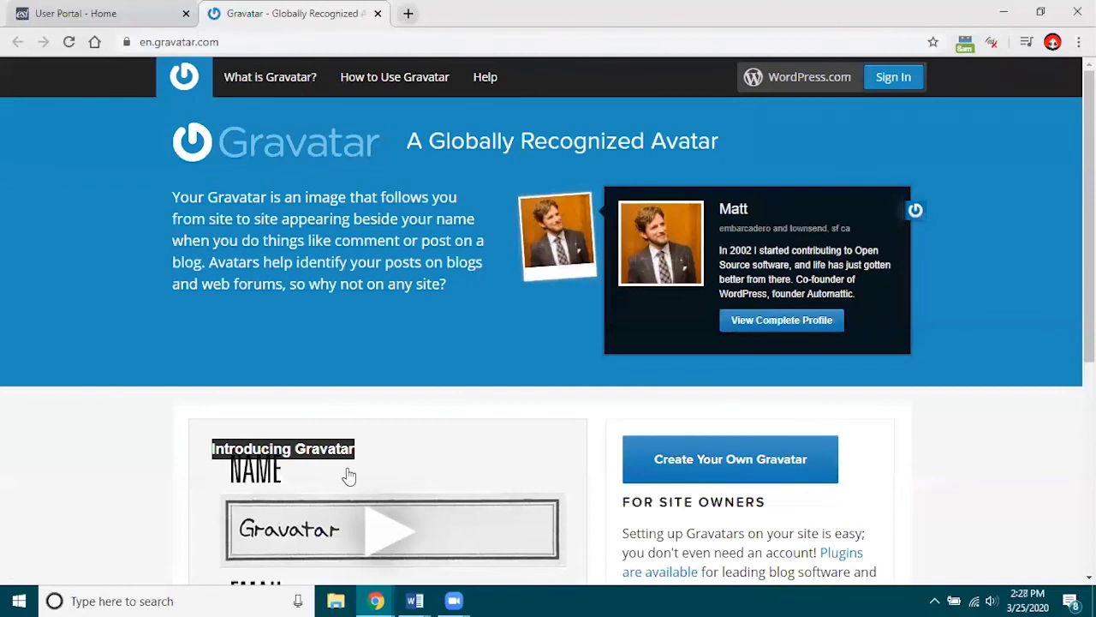
{"action": "mouse_move", "coordinate": [381, 599]}
{"action": "left_click", "coordinate": [475, 554]}
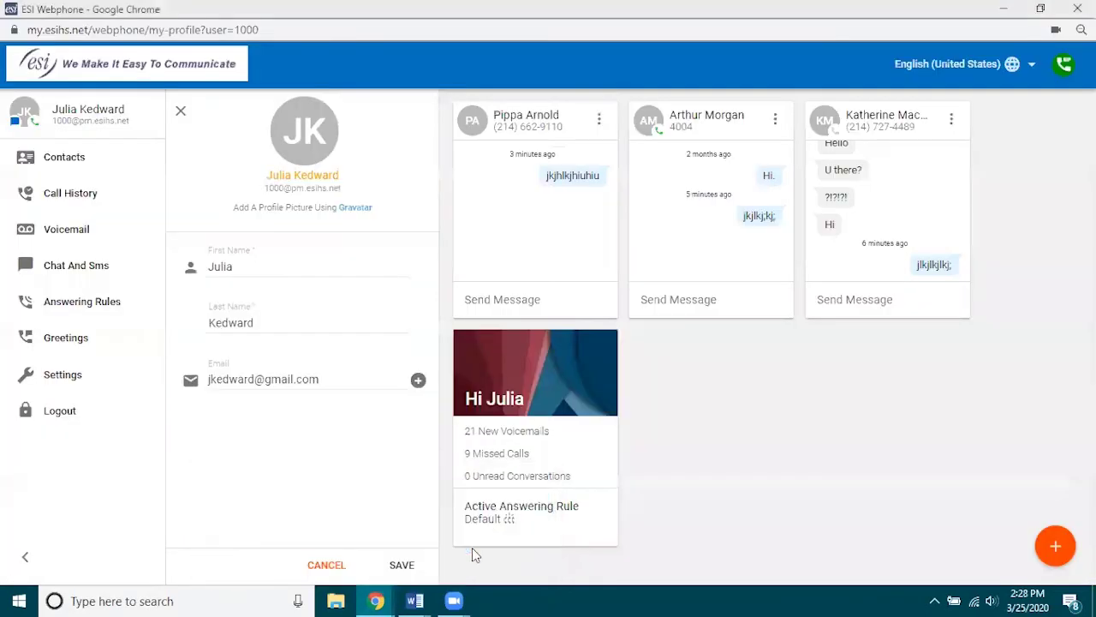